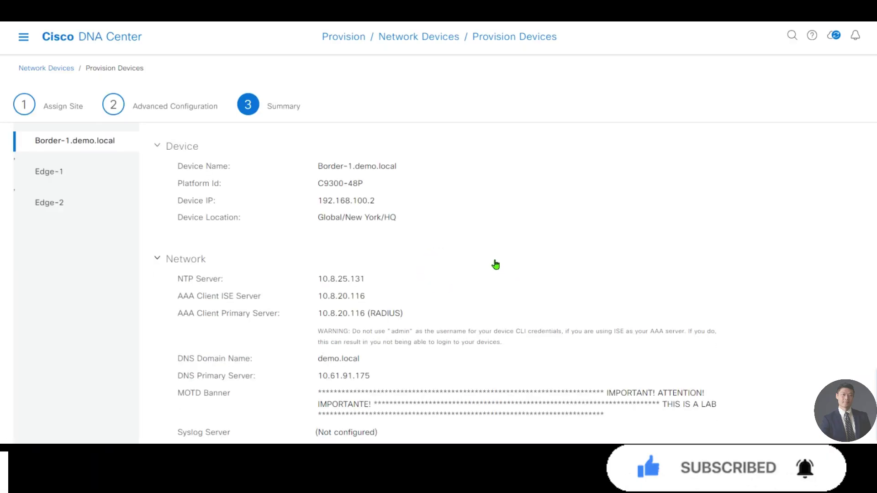
# - Review the provisioning summary and deploy the configuration to Border-1.demo.local, Edge-1 and Edge-2
pyautogui.scroll(-3, 411, 230)
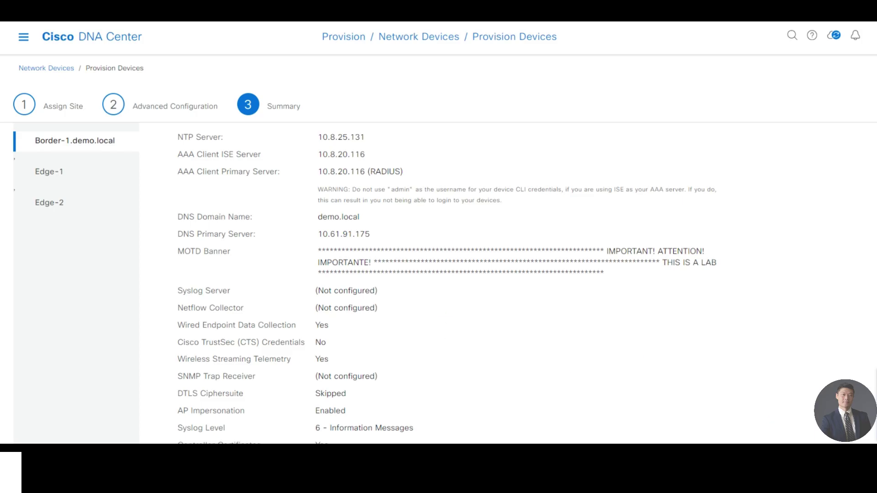
pyautogui.click(767, 425)
pyautogui.click(849, 270)
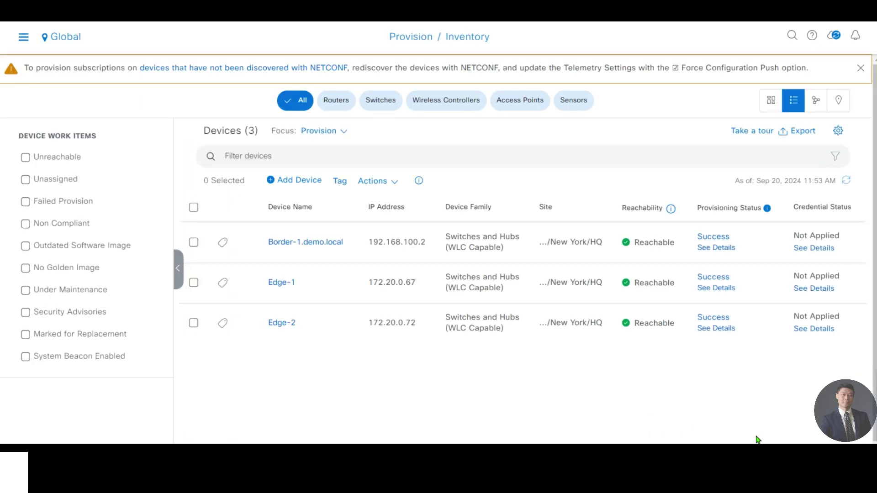
# - Examine the failure details of the Provision Device task for Border-1.demo.local in the activity records
pyautogui.click(23, 37)
pyautogui.click(78, 277)
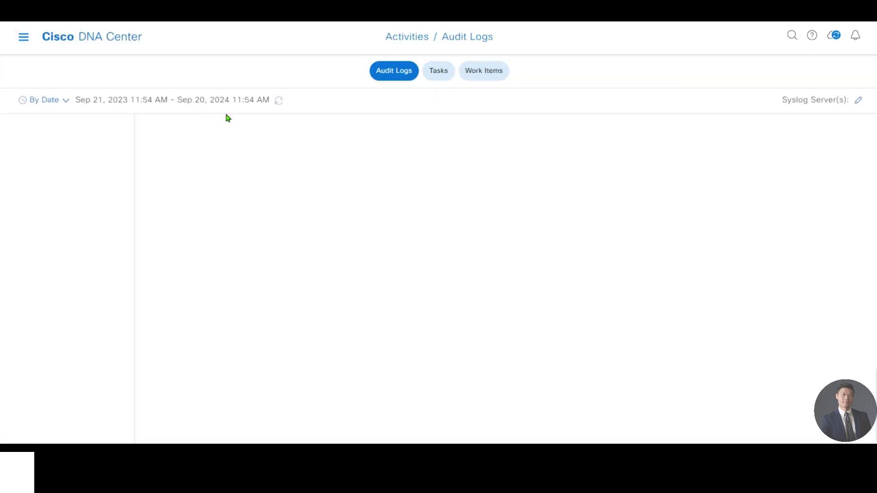
pyautogui.click(438, 71)
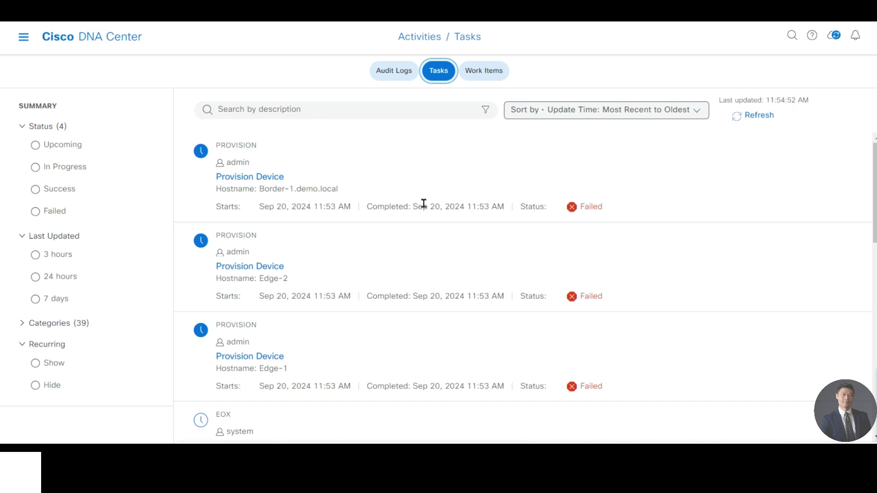
pyautogui.click(247, 177)
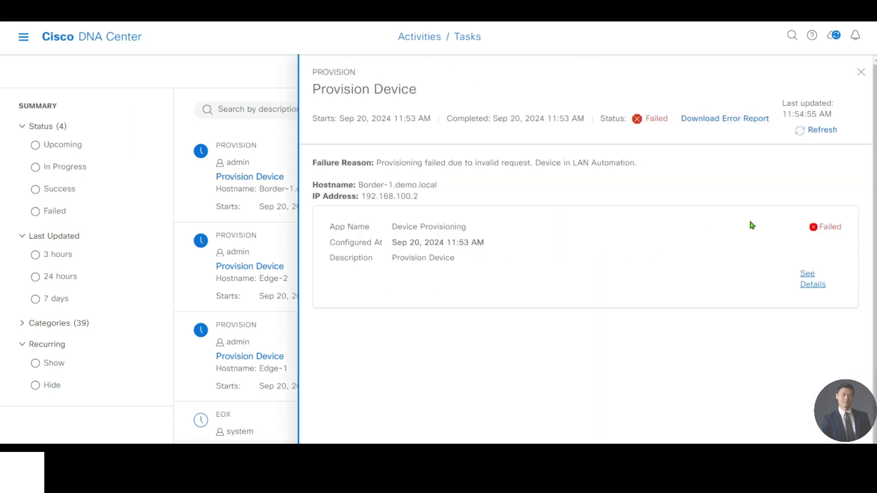
pyautogui.click(813, 285)
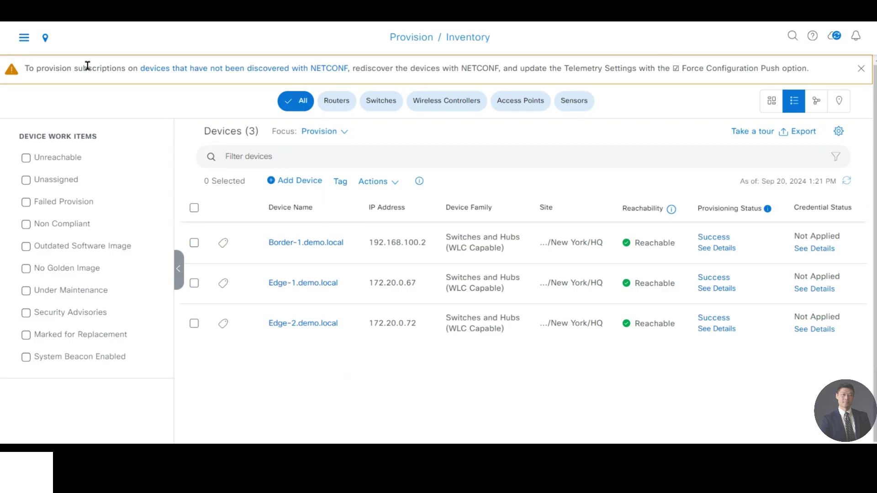
# - Enable the Network AAA server for the HQ site in the design network settings, using ISE server 10.8.20.116 with RADIUS
pyautogui.click(23, 38)
pyautogui.moveTo(100, 89)
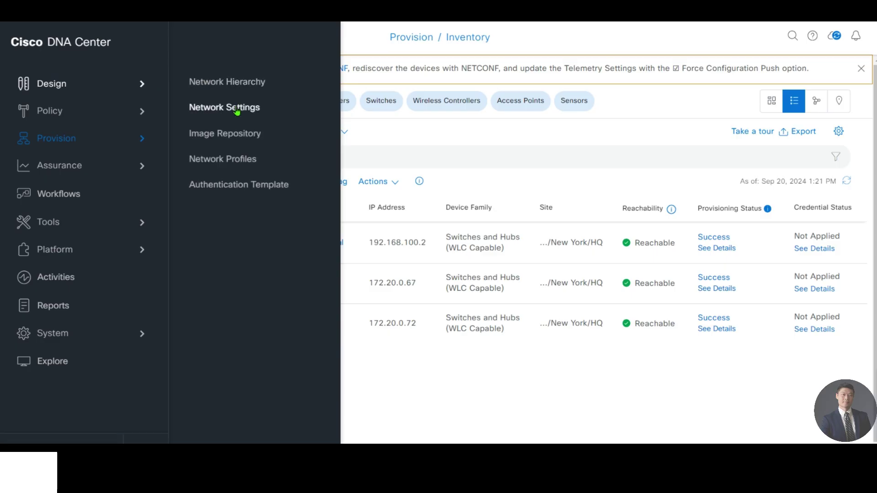
pyautogui.click(232, 110)
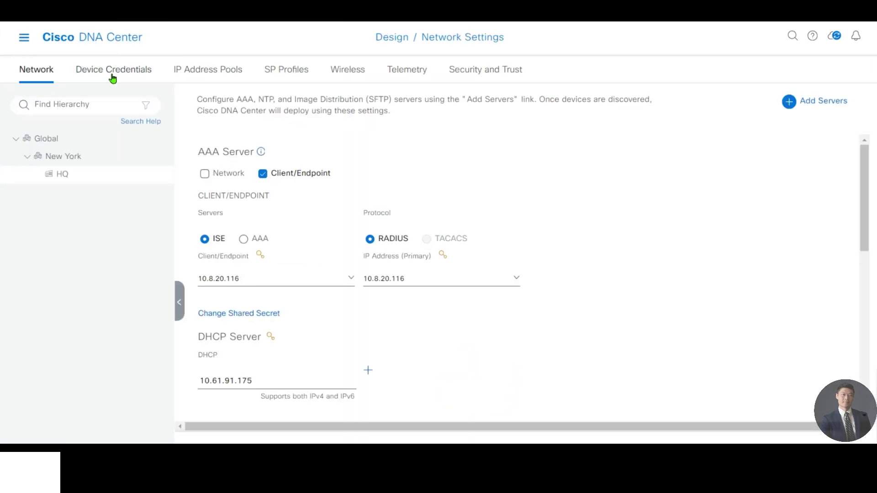
pyautogui.click(204, 174)
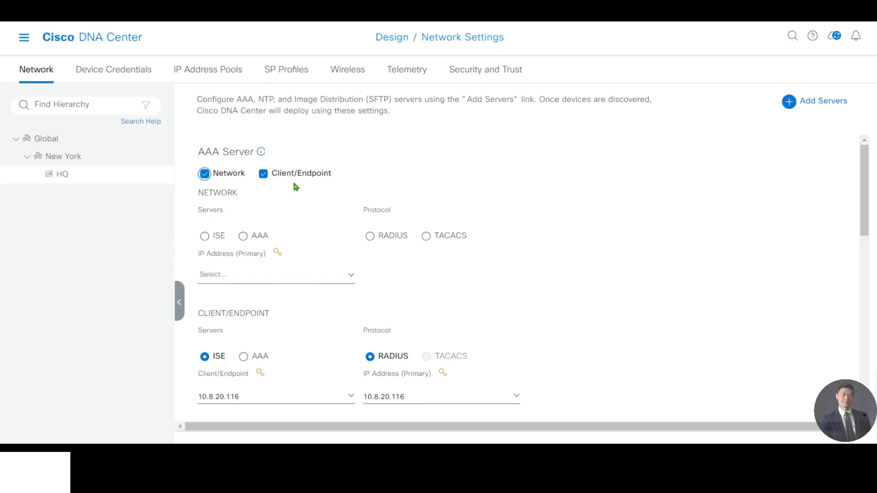
pyautogui.click(204, 237)
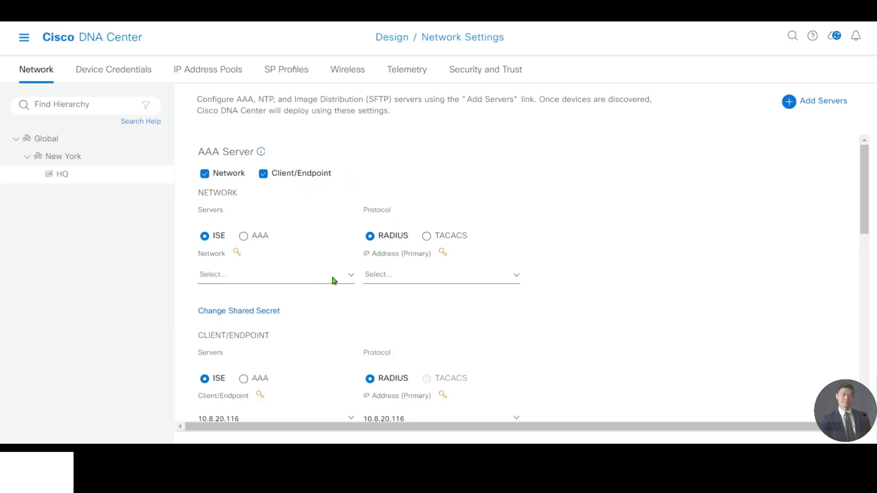
pyautogui.click(350, 277)
pyautogui.click(306, 306)
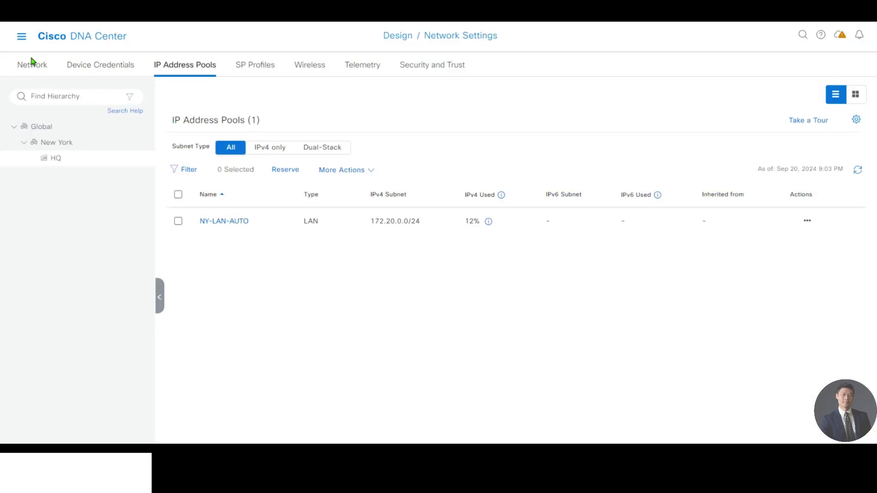
# - Check HQ's AAA settings and the Global IP address pools, and return to the HQ pool list
pyautogui.click(31, 66)
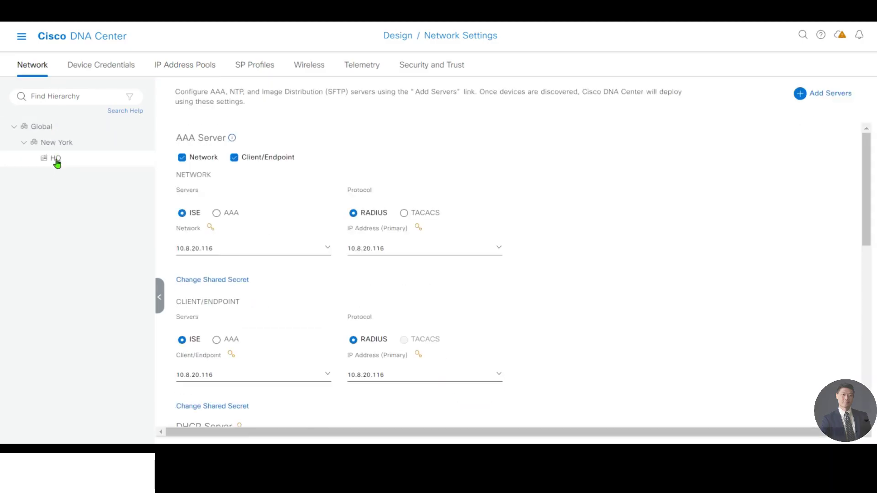
pyautogui.click(51, 128)
pyautogui.click(194, 65)
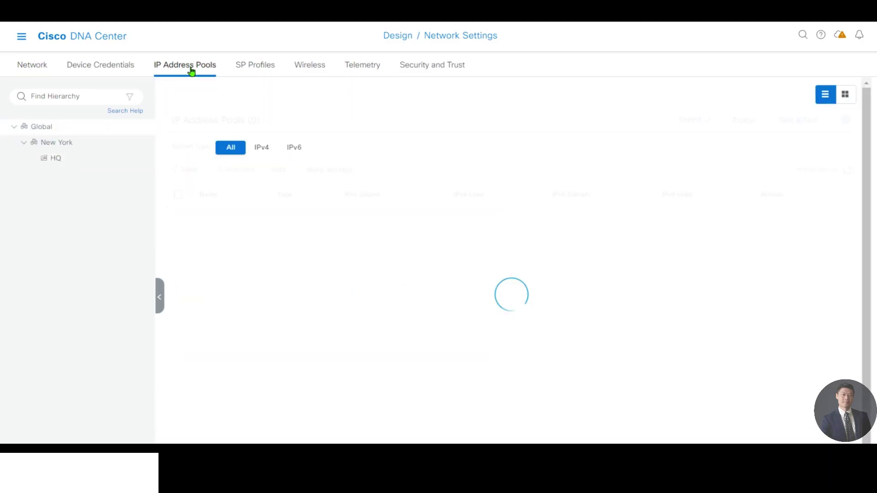
pyautogui.click(328, 170)
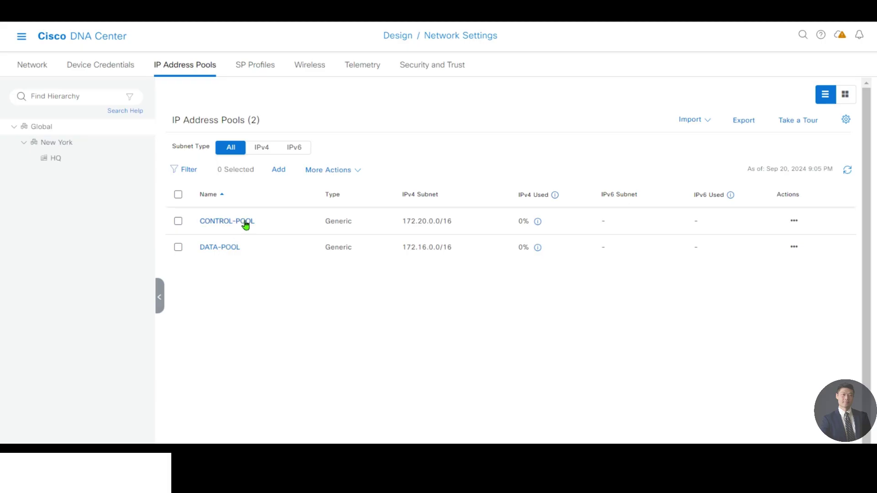
pyautogui.click(51, 159)
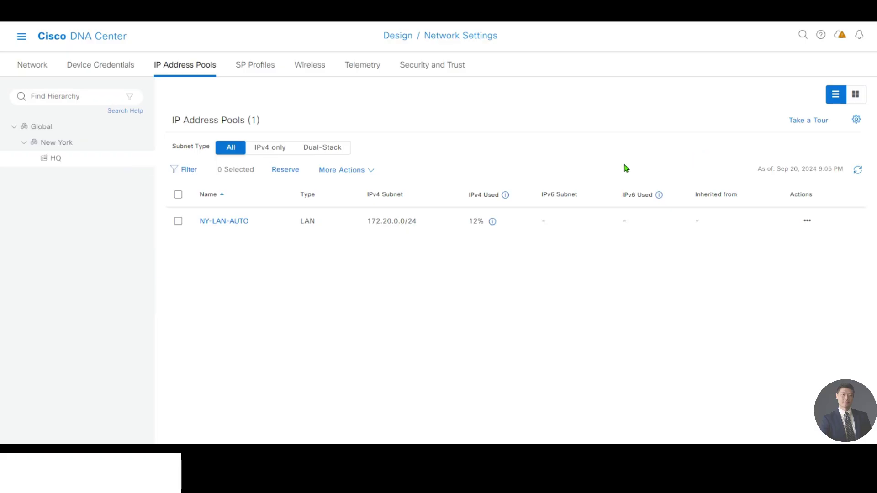
# - Start reserving an HQ IP pool named IT-1 from global pool 172.16.0.0/16 (DATA-POOL) with prefix length /24
pyautogui.click(287, 170)
pyautogui.click(621, 129)
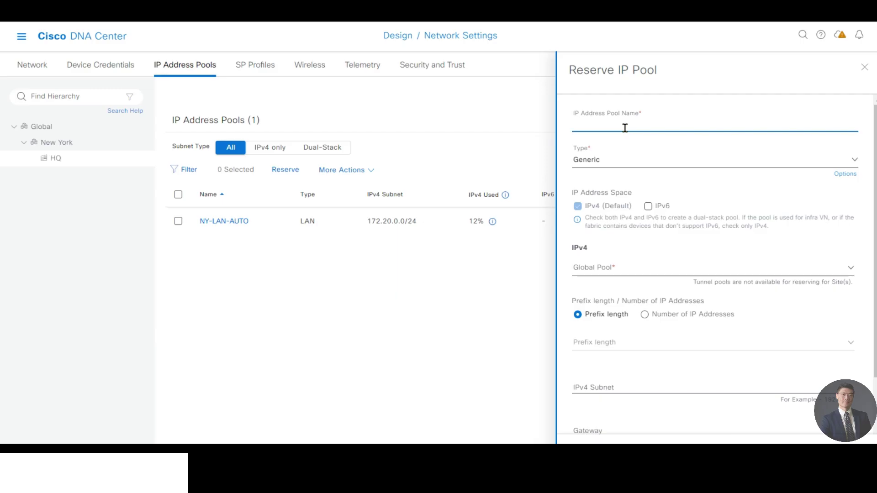
pyautogui.write('IT-1')
pyautogui.click(635, 270)
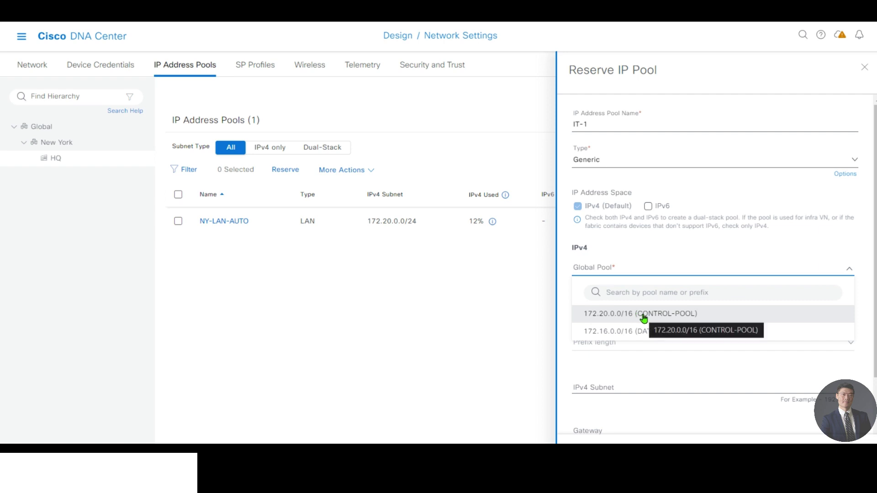
pyautogui.click(612, 334)
pyautogui.click(665, 343)
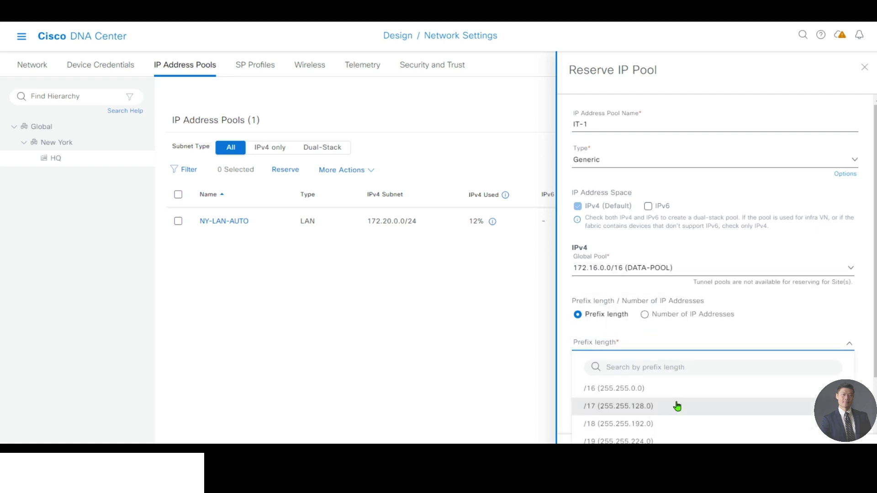
pyautogui.scroll(-1, 669, 411)
pyautogui.scroll(-3, 663, 425)
pyautogui.click(648, 431)
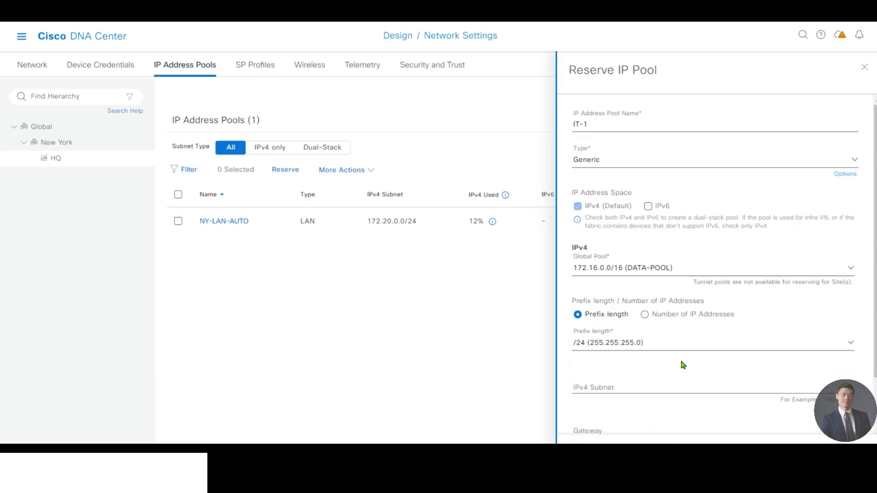
# - Set the IT-1 pool's IPv4 subnet to 172.16.1.0 and its gateway to 172.16.1.254
pyautogui.scroll(-2, 731, 292)
pyautogui.click(641, 318)
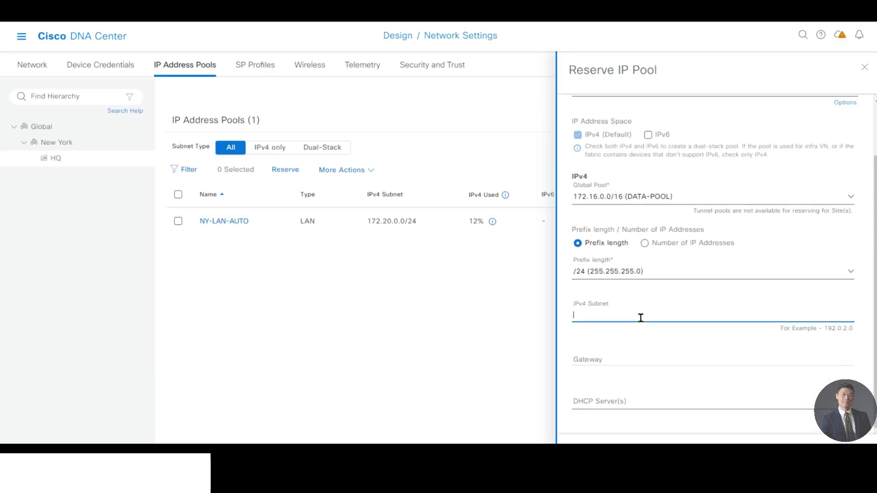
pyautogui.write('172')
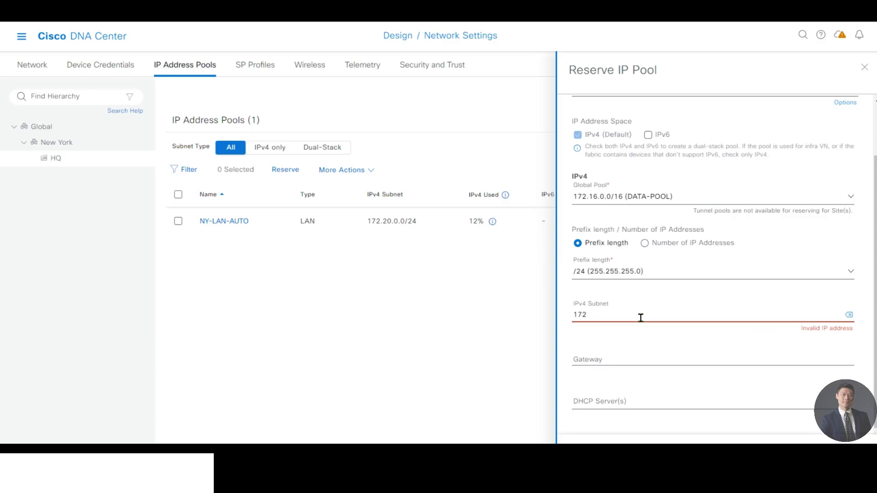
pyautogui.write('.16.1.0')
pyautogui.press('Tab')
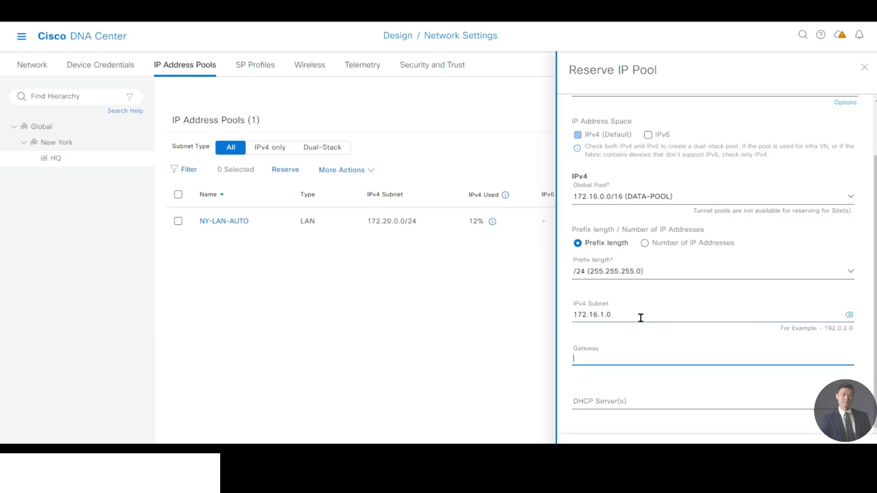
pyautogui.write('172.16.1')
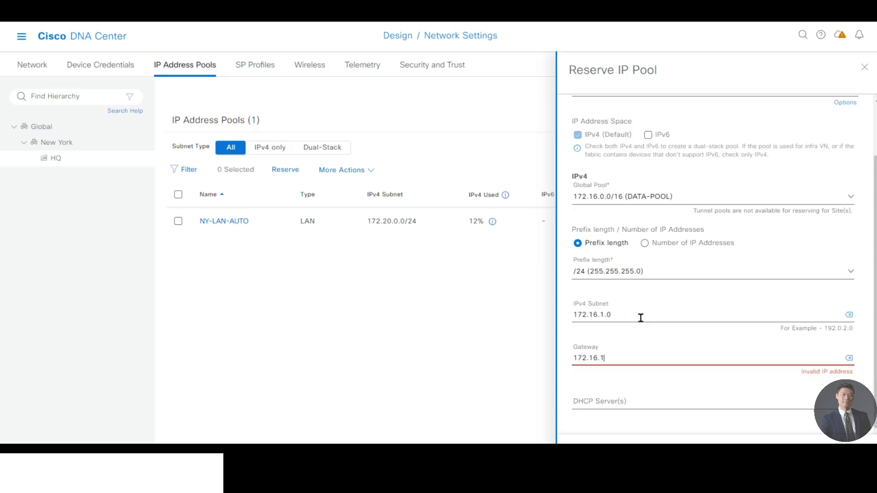
pyautogui.write('.254')
# - Assign DHCP server 10.61.91.175 to the IT-1 pool and complete the reservation
pyautogui.scroll(-1, 691, 338)
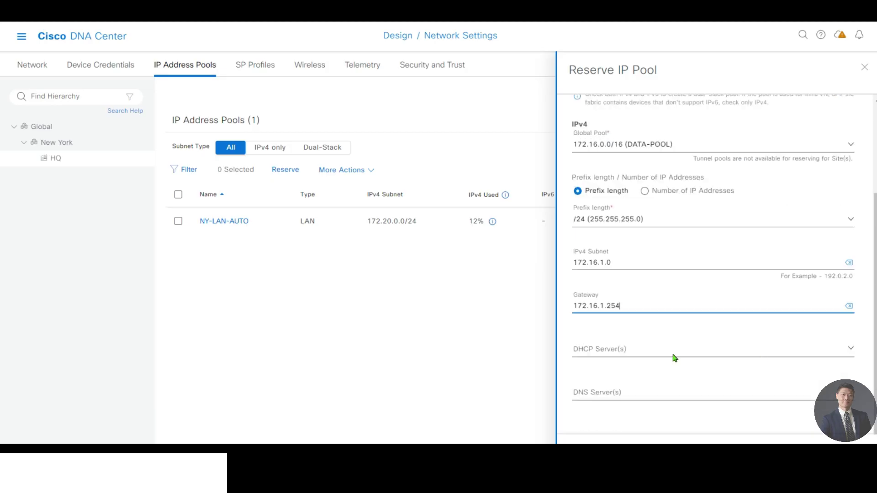
pyautogui.click(650, 355)
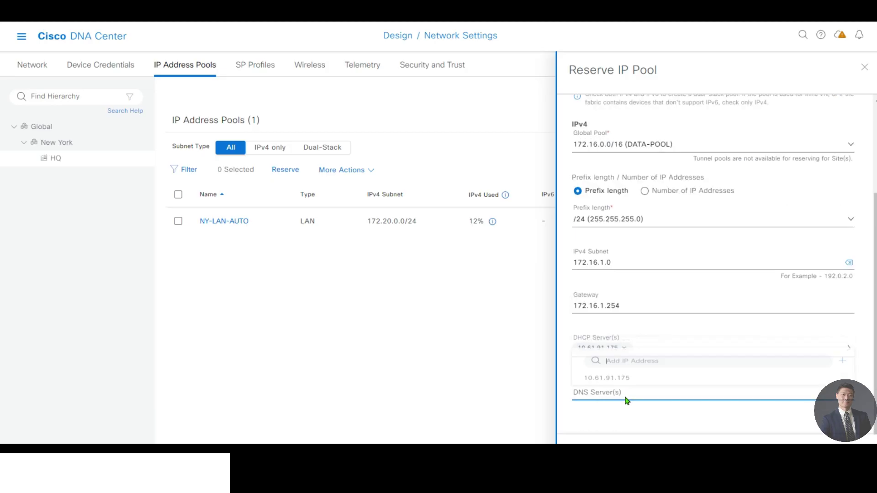
pyautogui.click(616, 377)
pyautogui.click(696, 333)
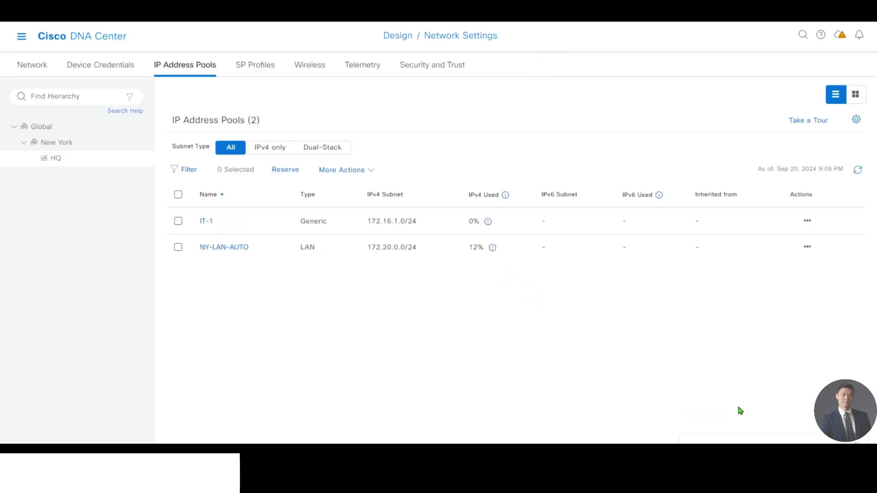
# - Clone the IT-1 pool under the name IT-2 with prefix length /24 (255.255.255.0)
pyautogui.click(808, 222)
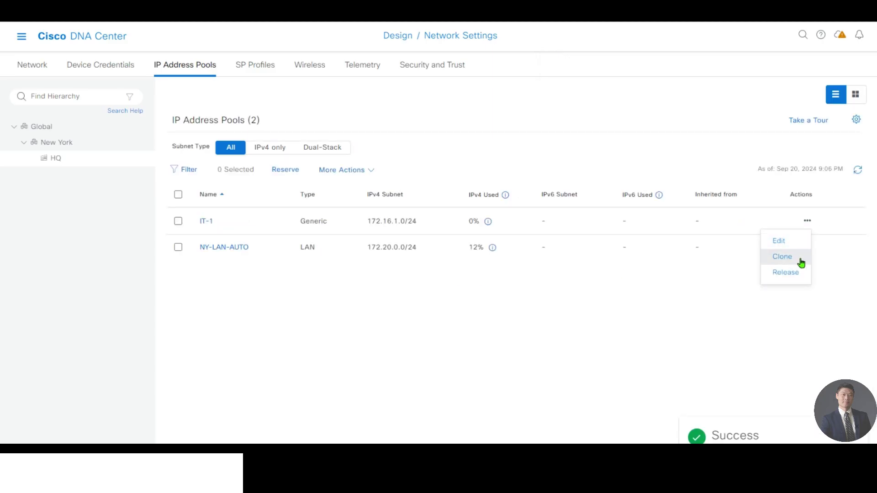
pyautogui.click(800, 258)
pyautogui.moveTo(620, 123); pyautogui.dragTo(542, 133)
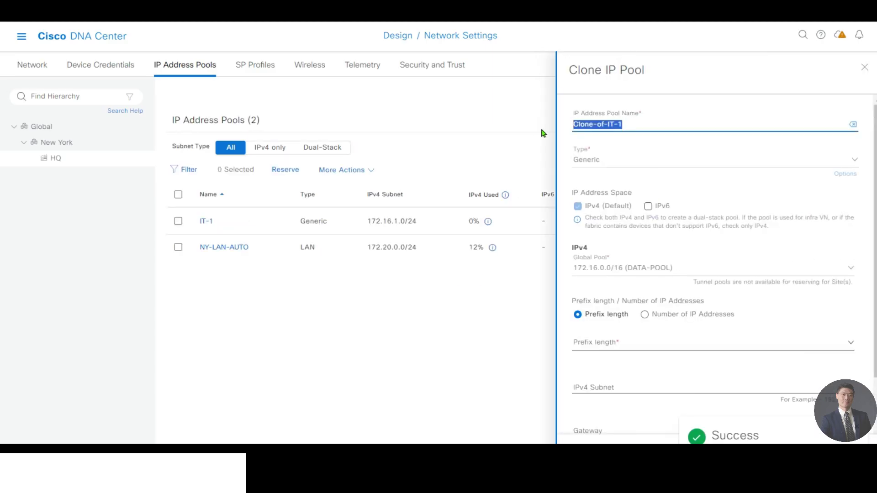
pyautogui.write('IT-2')
pyautogui.scroll(-1, 730, 283)
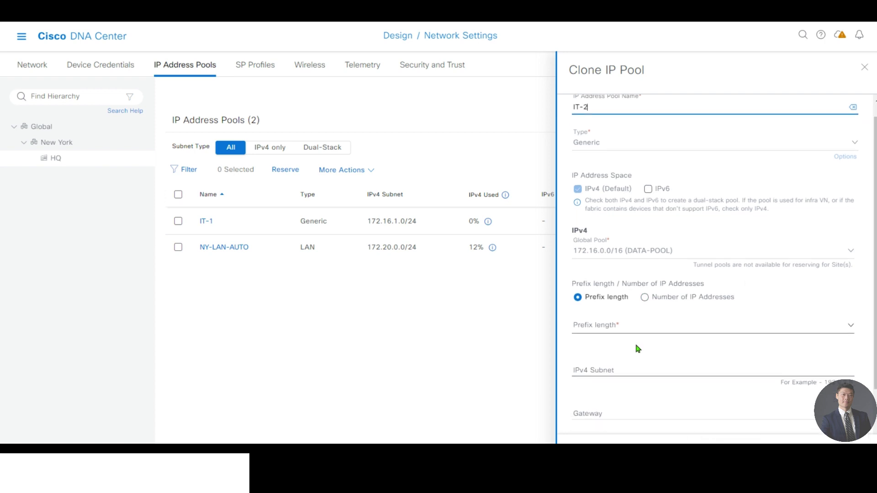
pyautogui.click(622, 322)
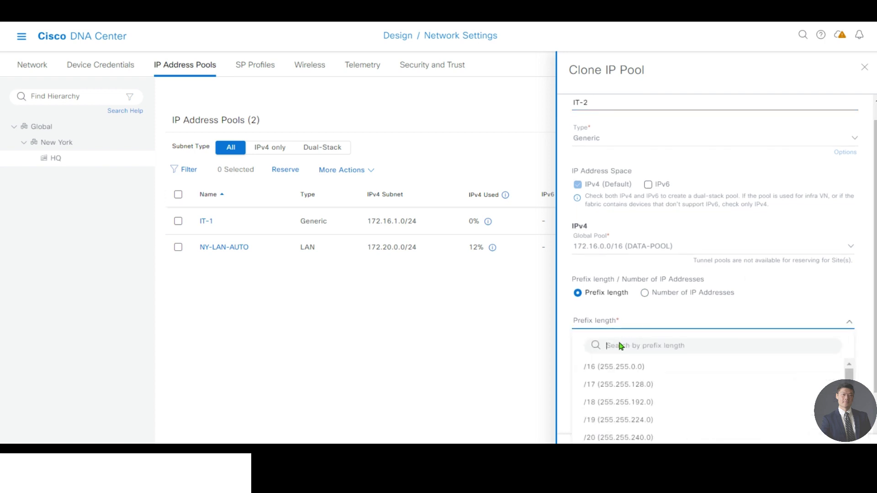
pyautogui.write('/24')
pyautogui.click(641, 363)
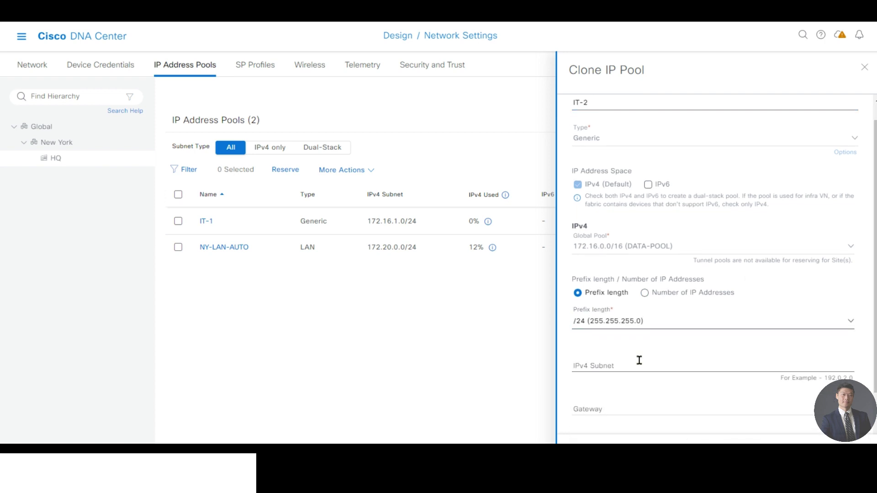
# - Set the IT-2 pool's IPv4 subnet to 172.16.2.0 and gateway to 172.16.2.254, and save the cloned pool
pyautogui.click(628, 365)
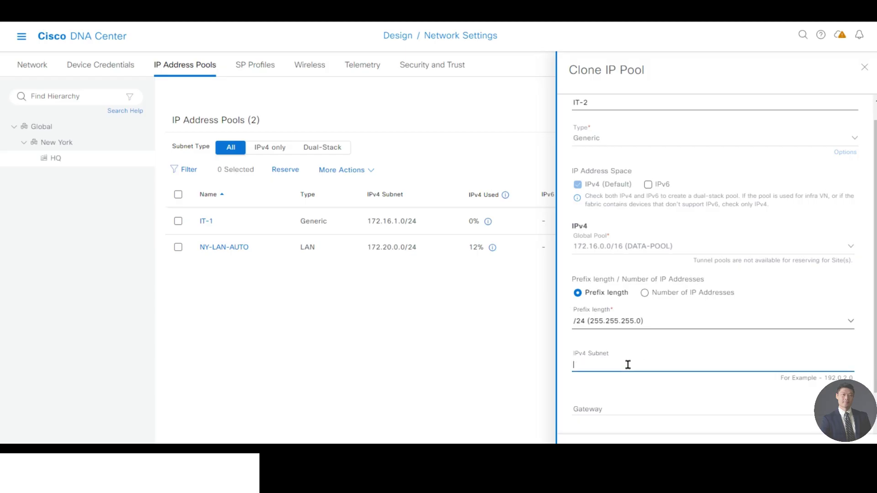
pyautogui.write('172.16.')
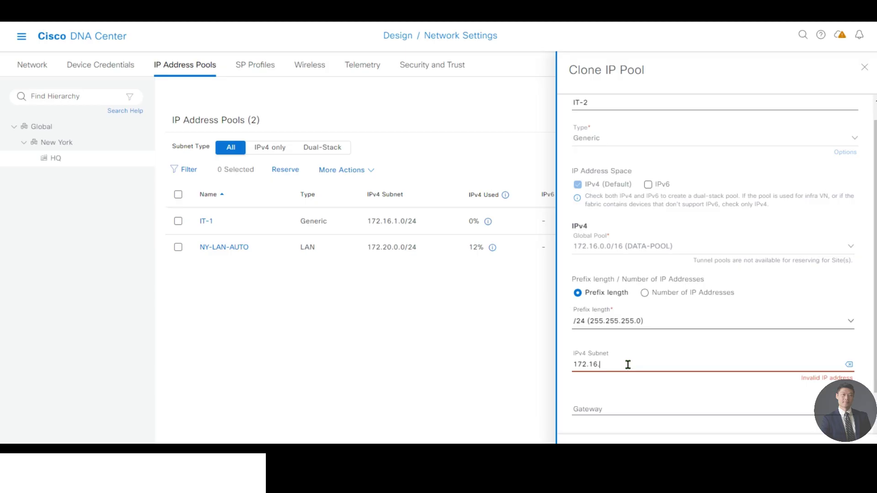
pyautogui.press('Tab')
pyautogui.press('Tab')
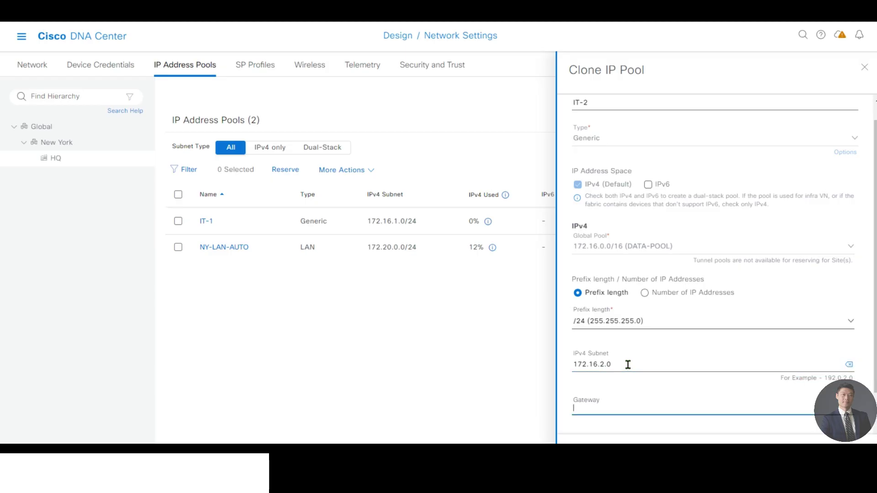
pyautogui.write('172.16.')
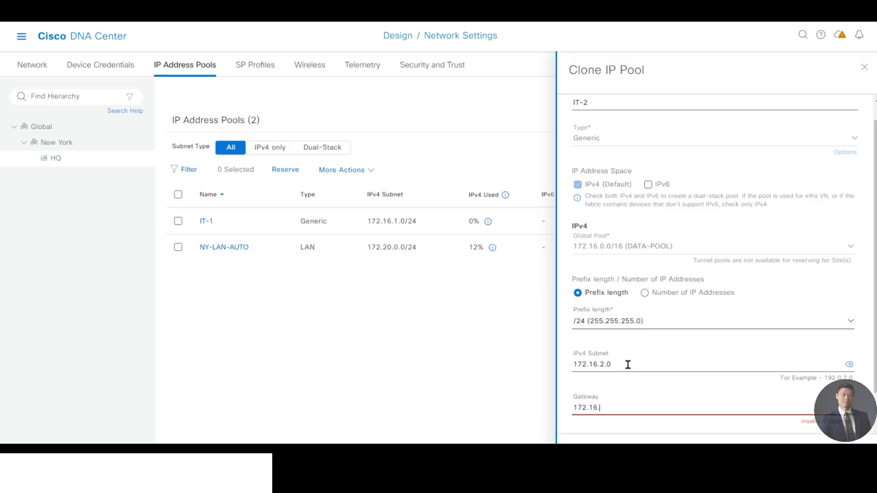
pyautogui.write('2.254')
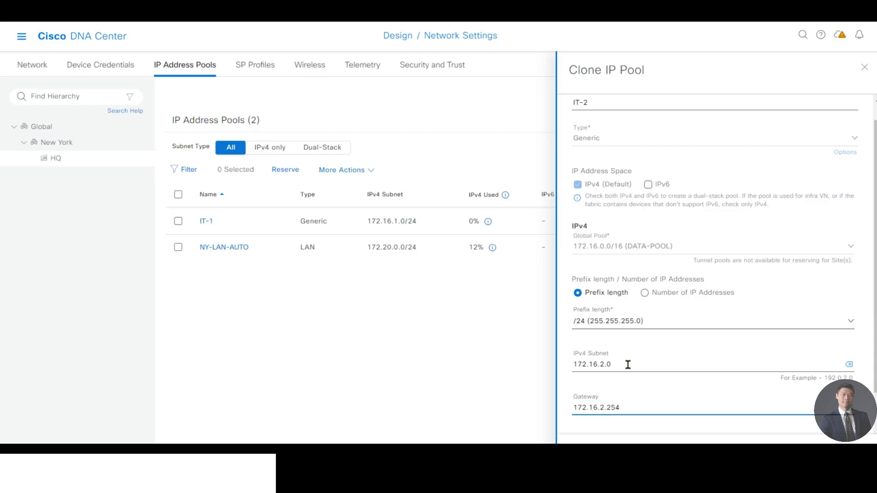
pyautogui.scroll(-2, 634, 361)
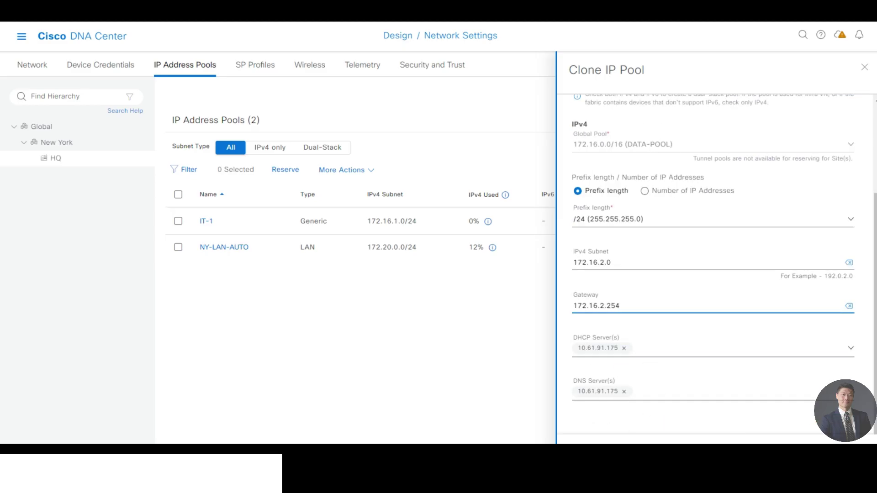
pyautogui.press('Return')
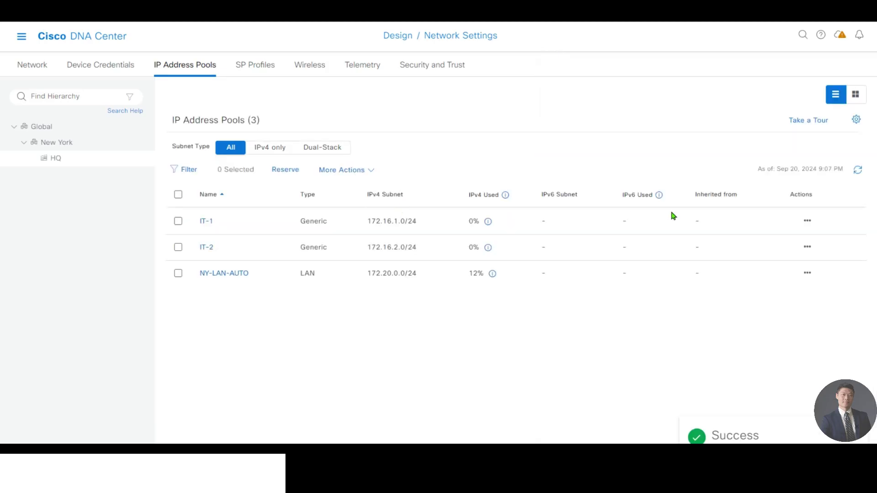
# - Start a clone of the IT-2 pool and name it Sales-1
pyautogui.click(807, 246)
pyautogui.click(788, 282)
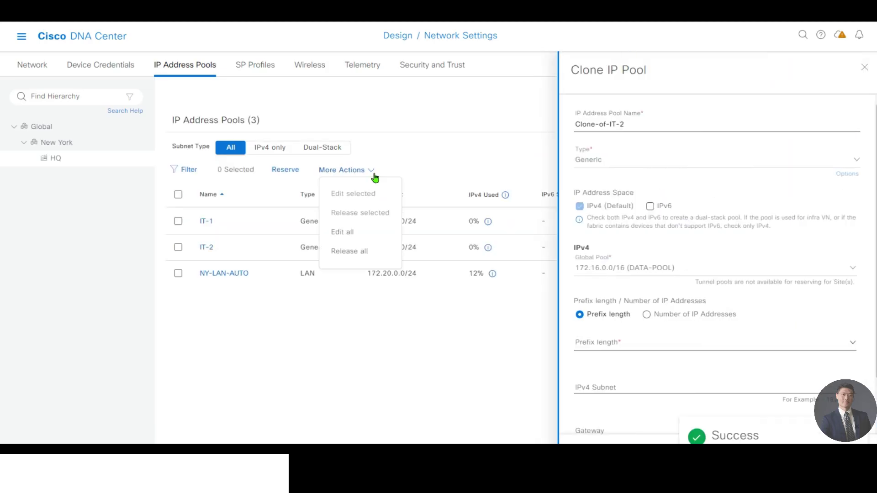
pyautogui.click(651, 131)
pyautogui.hotkey('ctrl', 'a')
pyautogui.write('s')
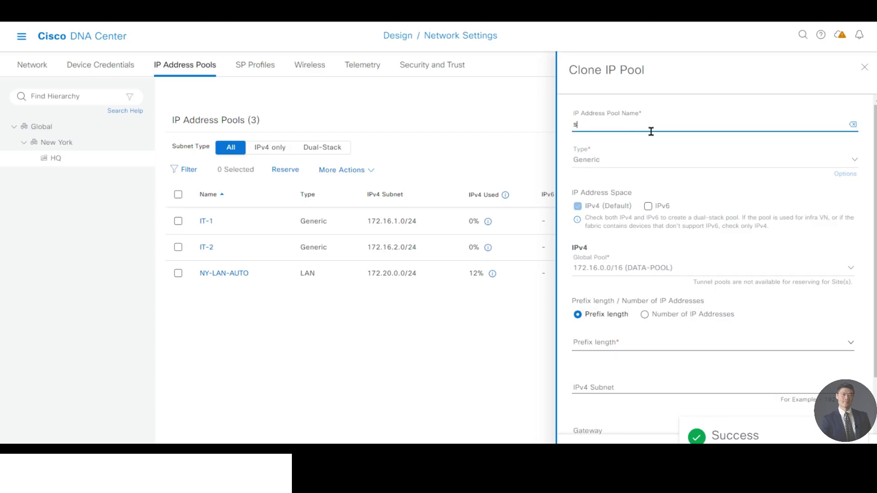
pyautogui.write('a')
pyautogui.press('BackSpace')
pyautogui.press('BackSpace')
pyautogui.write('Sales-1')
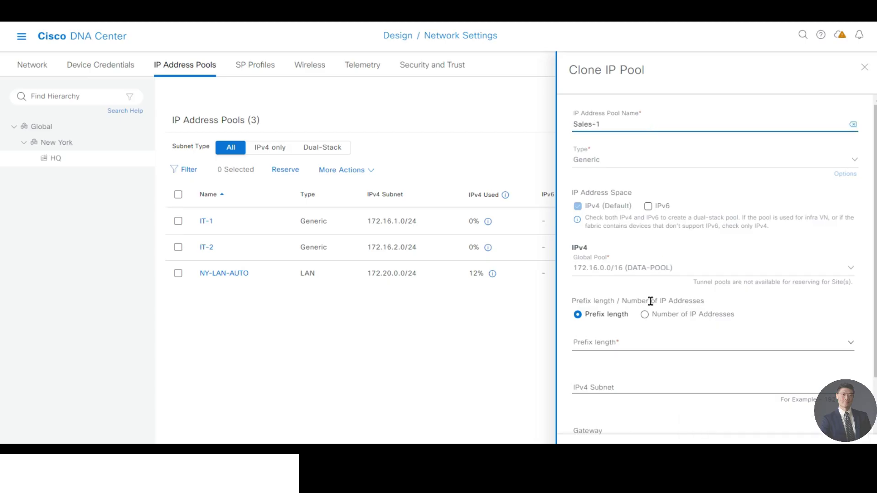
# - Set the Sales-1 pool's prefix length to /24 (255.255.255.0)
pyautogui.click(618, 344)
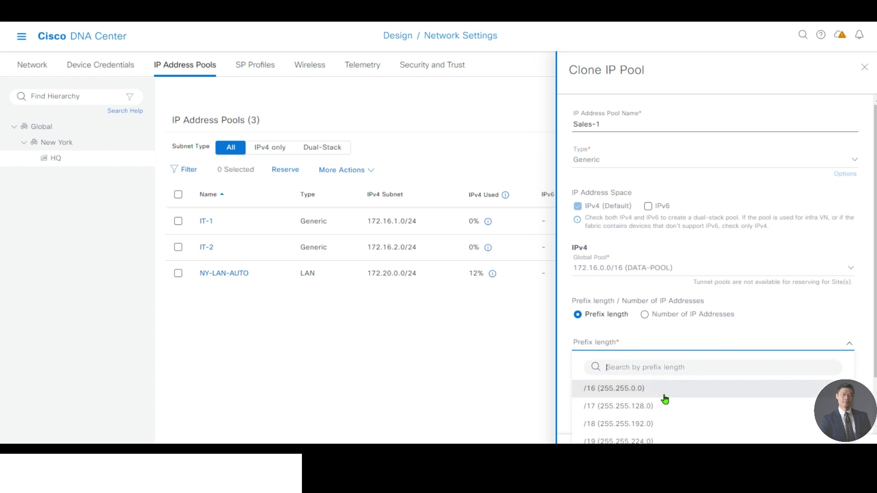
pyautogui.scroll(-4, 666, 399)
pyautogui.scroll(-3, 648, 356)
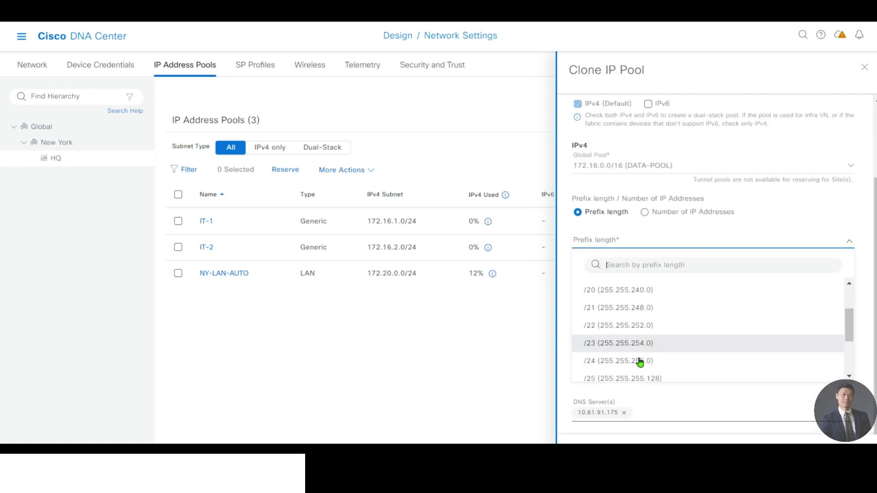
pyautogui.click(636, 358)
# - Set the Sales-1 pool's IPv4 subnet to 172.16.3.0 and gateway to 172.16.3.254, and save the cloned pool
pyautogui.click(630, 283)
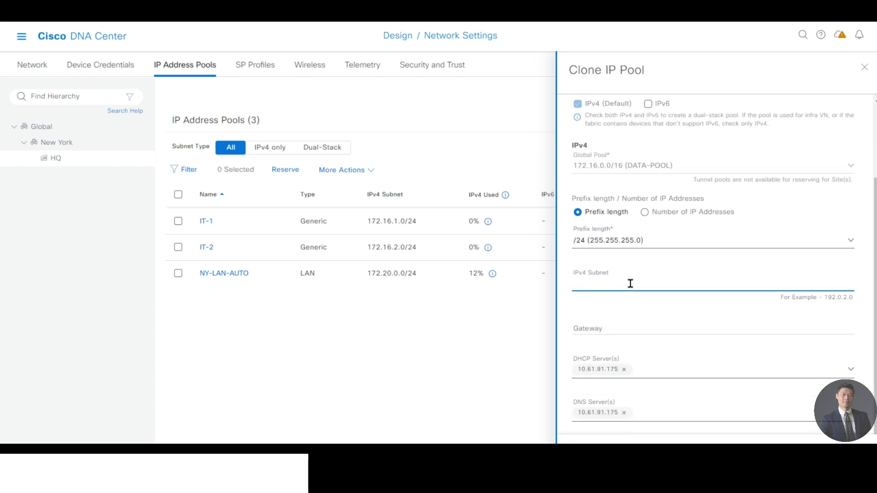
pyautogui.write('172.16.')
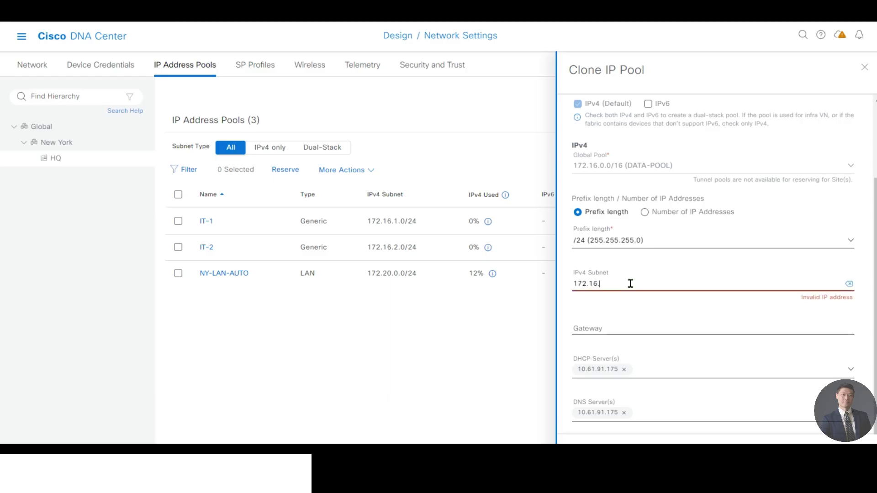
pyautogui.write('3.0')
pyautogui.press('Tab')
pyautogui.press('Tab')
pyautogui.write('172.')
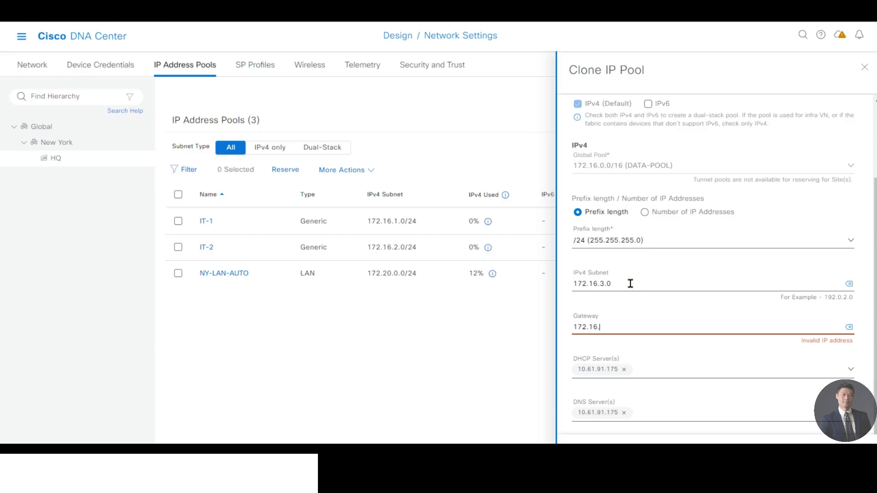
pyautogui.write('16.3.254')
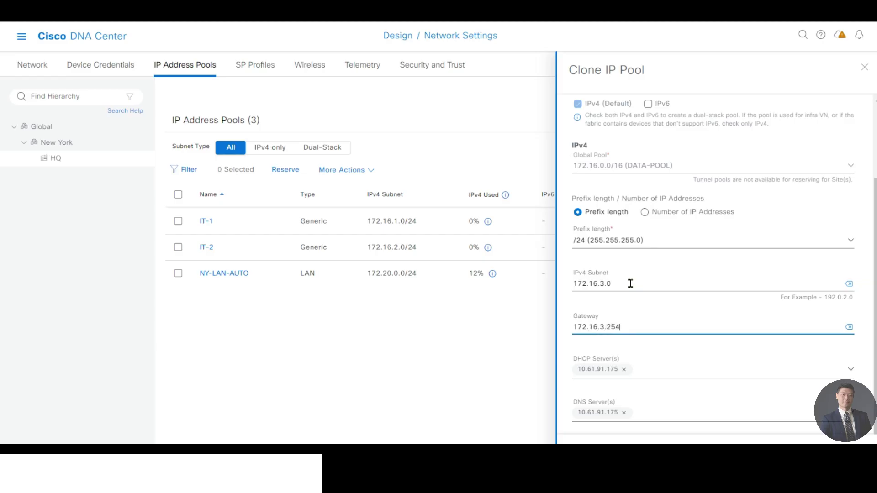
pyautogui.press('Tab')
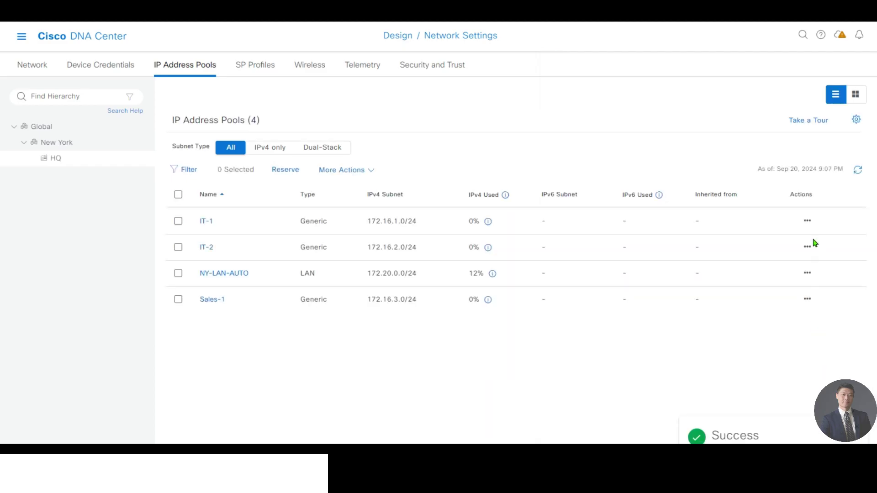
# - Start a clone of the Sales-1 pool named Sales-2 with prefix length /24 (255.255.255.0)
pyautogui.click(807, 247)
pyautogui.click(807, 300)
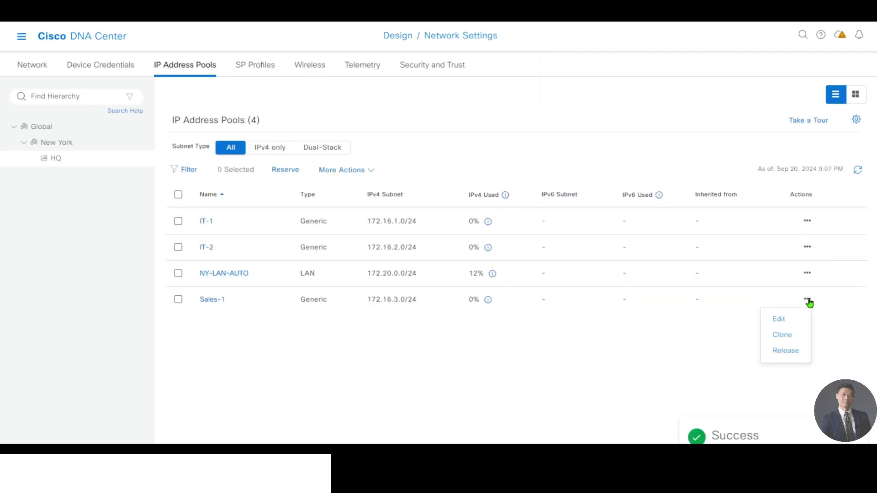
pyautogui.click(795, 336)
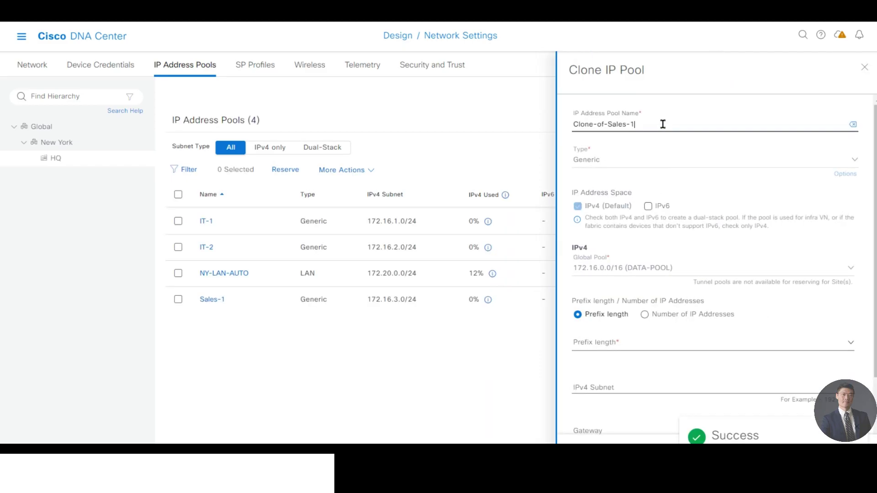
pyautogui.moveTo(661, 123); pyautogui.dragTo(466, 124)
pyautogui.write('Sales-2')
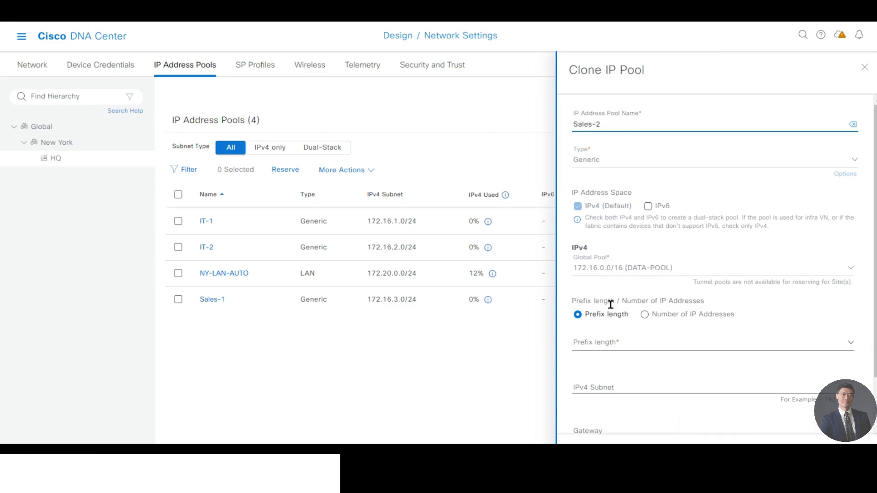
pyautogui.click(617, 345)
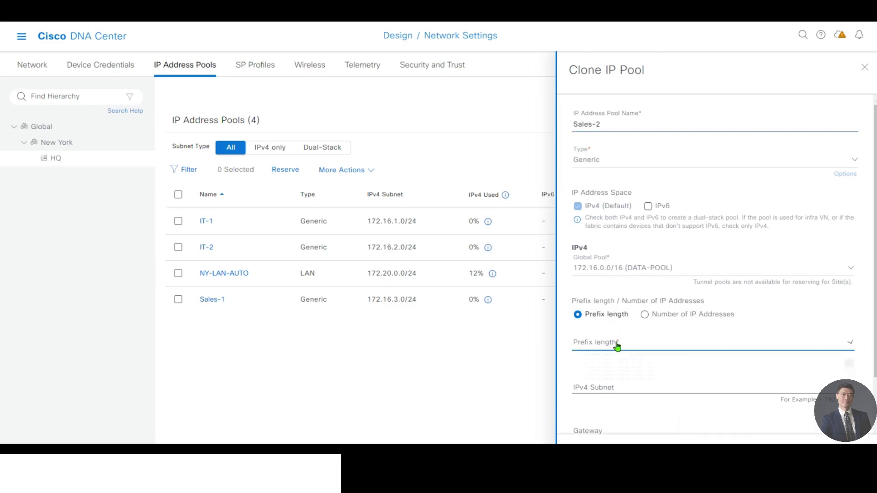
pyautogui.write('/24')
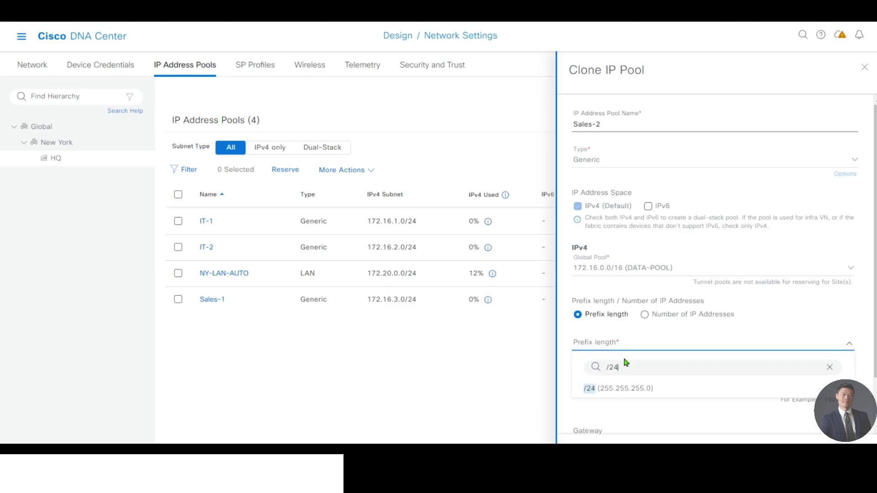
pyautogui.click(616, 392)
# - Set the Sales-2 pool's IPv4 subnet to 172.16.4.0 and gateway to 172.16.4.254, and save the cloned pool
pyautogui.click(610, 385)
pyautogui.write('172.16.3')
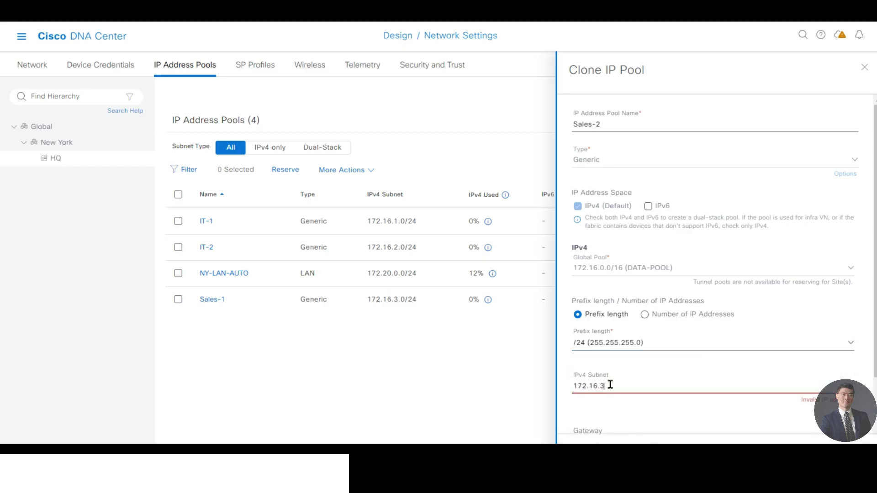
pyautogui.press('BackSpace')
pyautogui.write('4.0')
pyautogui.scroll(-2, 683, 370)
pyautogui.click(607, 341)
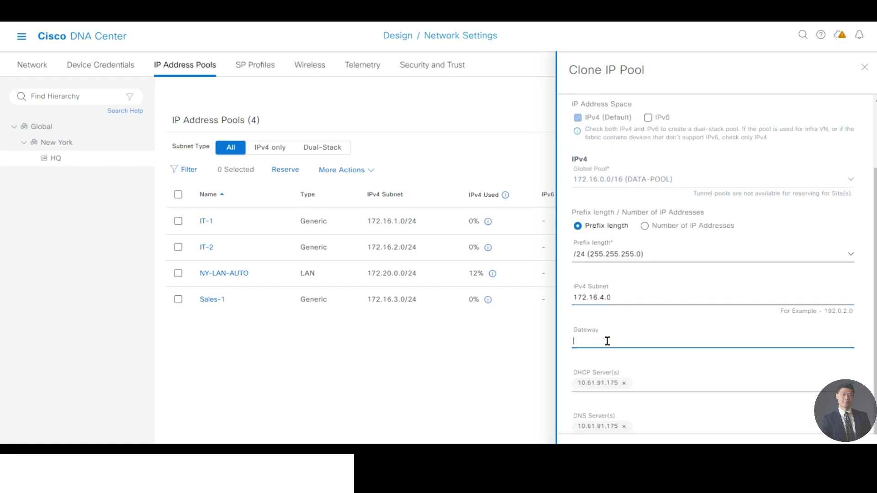
pyautogui.write('172.16.4.254')
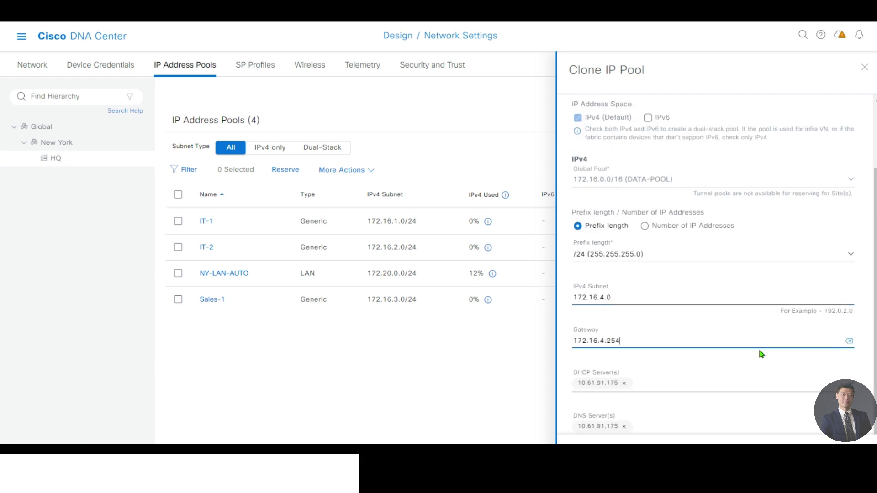
pyautogui.scroll(-2, 759, 352)
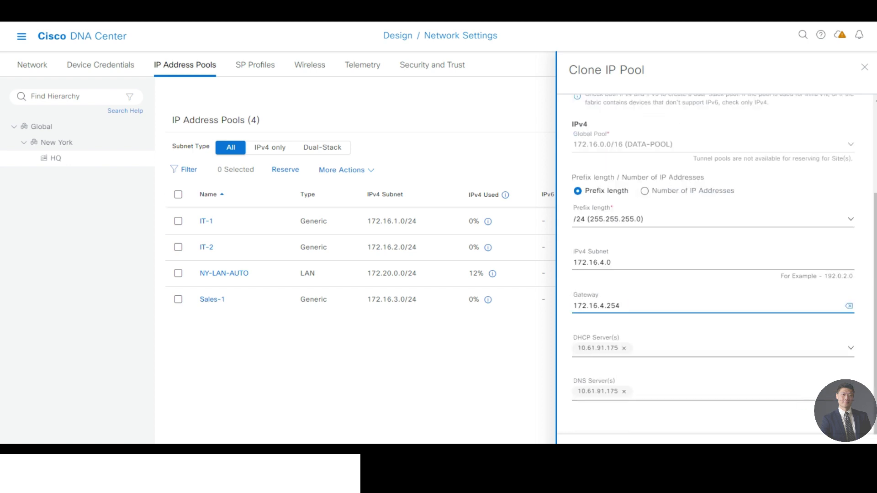
pyautogui.click(831, 434)
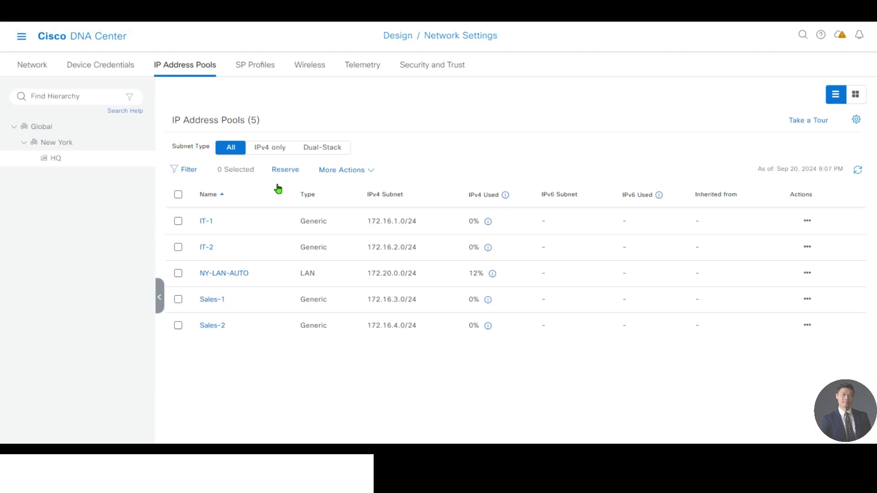
# - Start reserving a new generic IP pool for HQ under the name BORDER-FUSION
pyautogui.click(284, 171)
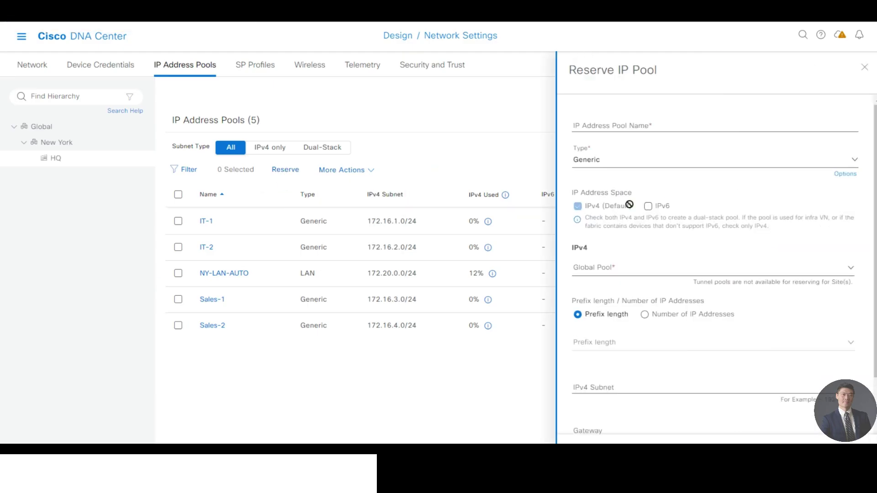
pyautogui.click(619, 126)
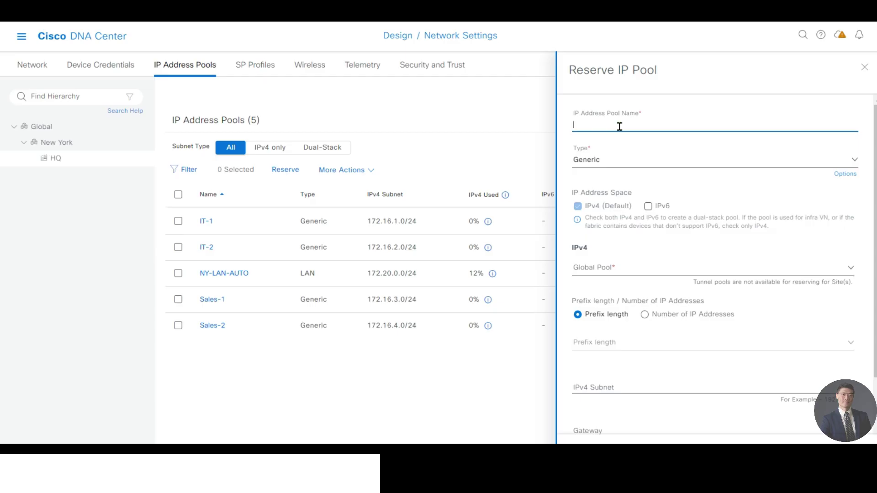
pyautogui.write('Bord')
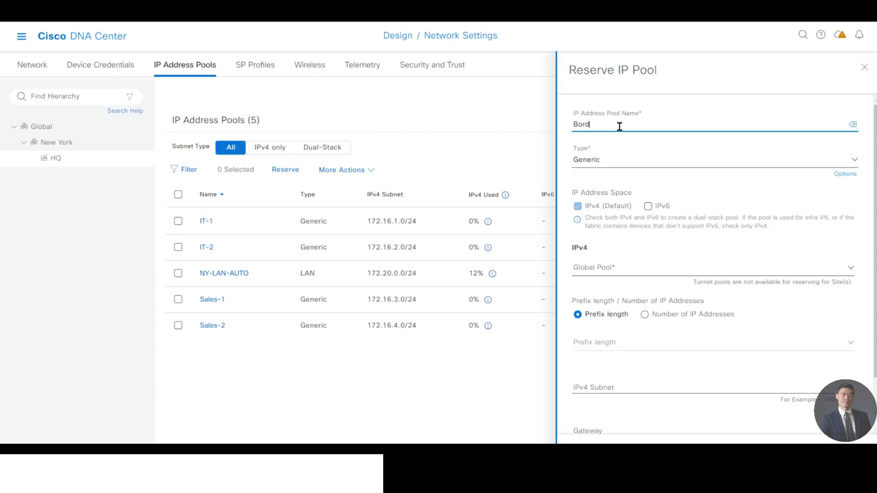
pyautogui.press('BackSpace')
pyautogui.press('BackSpace')
pyautogui.press('BackSpace')
pyautogui.press('BackSpace')
pyautogui.write('BORDER-FUSION')
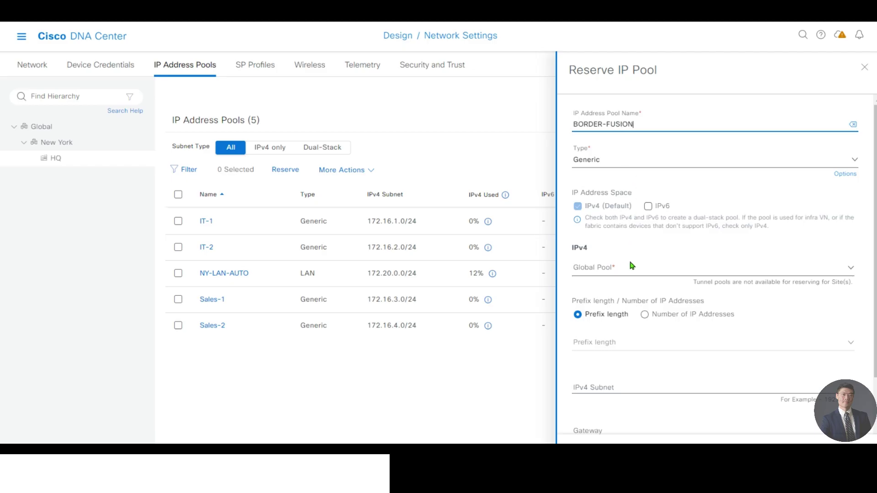
# - Assign global pool 172.20.0.0/16 (CONTROL-POOL) and prefix length /24 (255.255.255.0) to the BORDER-FUSION pool
pyautogui.click(632, 268)
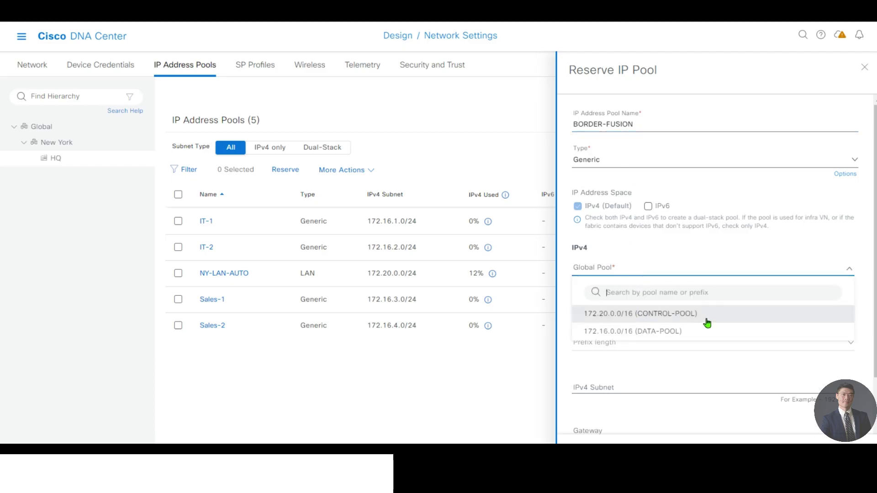
pyautogui.click(707, 320)
pyautogui.click(635, 343)
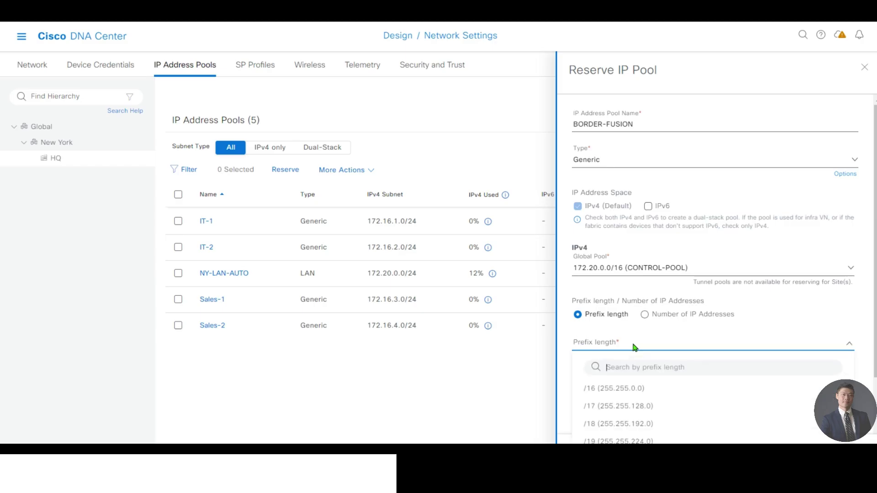
pyautogui.write('/24')
pyautogui.click(610, 386)
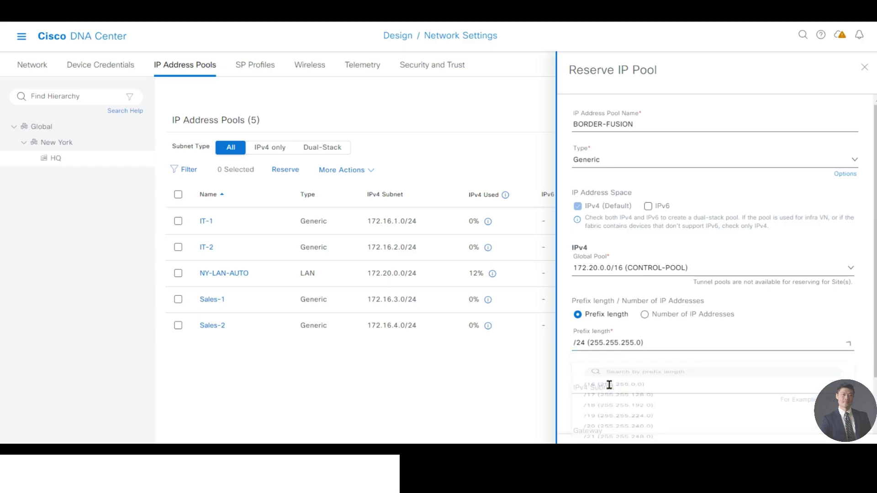
# - Set the BORDER-FUSION pool's IPv4 subnet to 172.20.1.0, leave its gateway field empty and save the reservation
pyautogui.click(636, 382)
pyautogui.write('172')
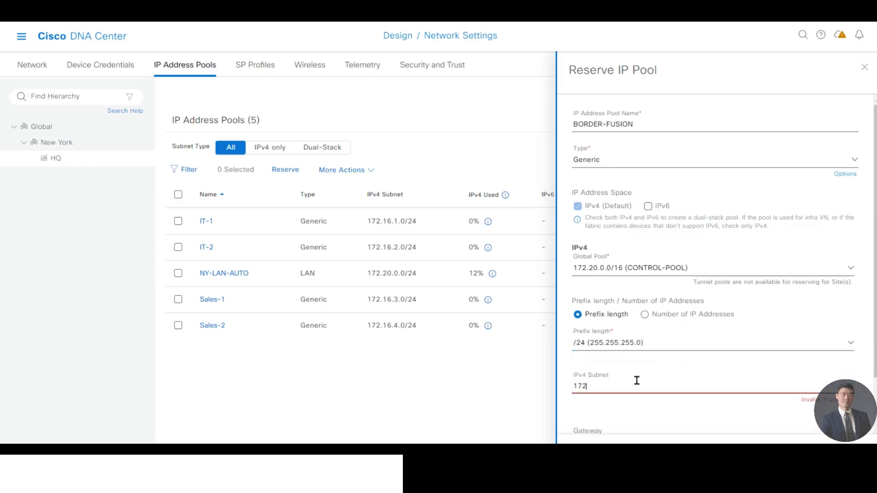
pyautogui.write('.20.1.0')
pyautogui.scroll(-2, 658, 399)
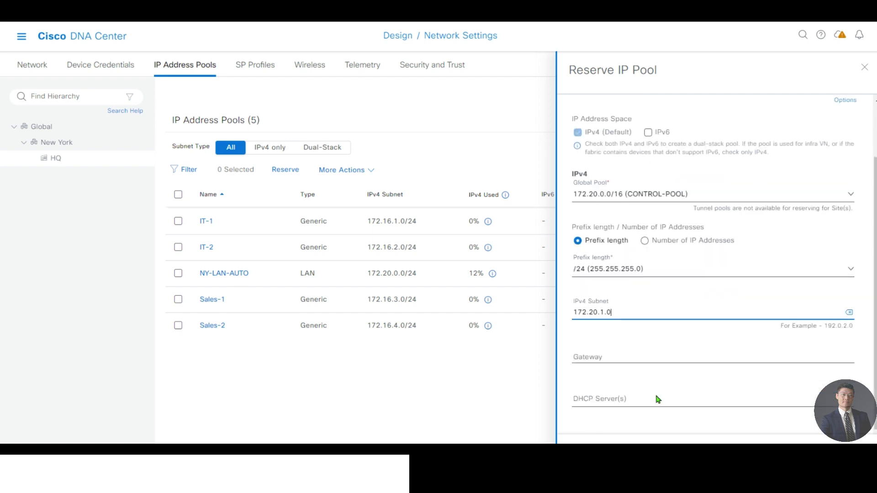
pyautogui.click(605, 338)
pyautogui.write('172.')
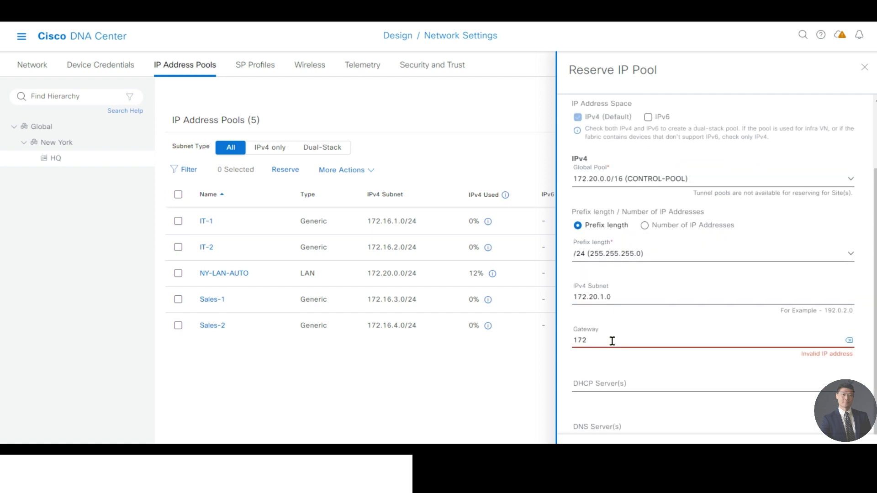
pyautogui.press('BackSpace')
pyautogui.press('BackSpace')
pyautogui.press('BackSpace')
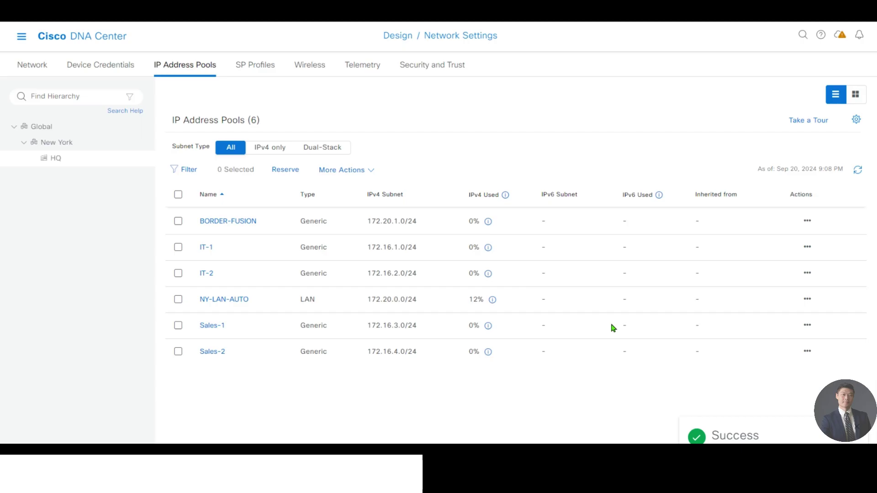
# - Examine the gateway in the BORDER-FUSION pool's details and close them
pyautogui.click(224, 221)
pyautogui.moveTo(657, 237); pyautogui.dragTo(709, 233)
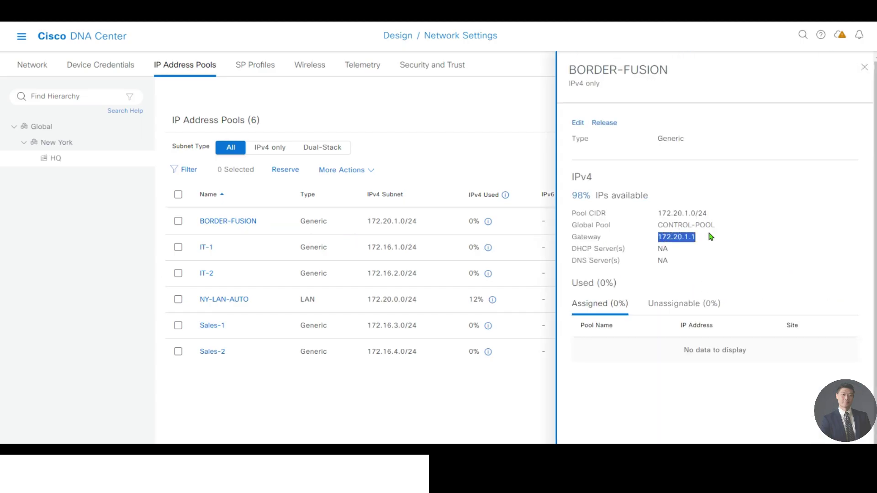
pyautogui.click(711, 243)
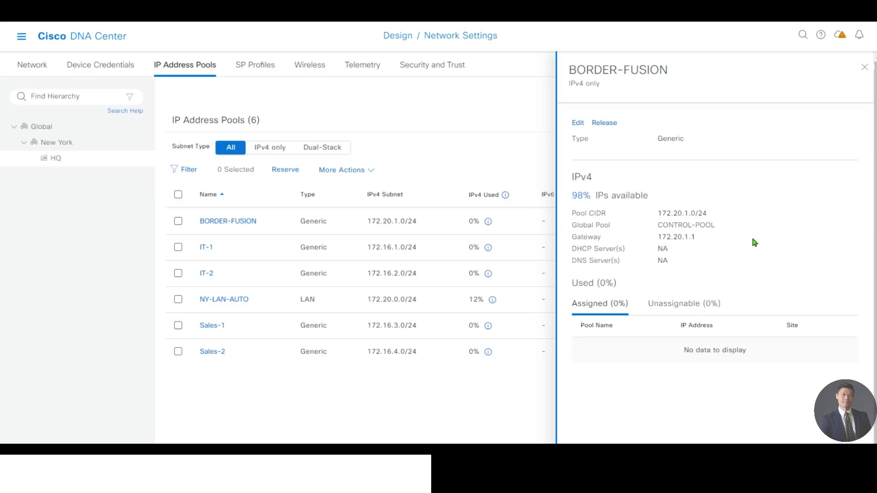
pyautogui.hotkey('ctrl', 'a')
pyautogui.click(714, 241)
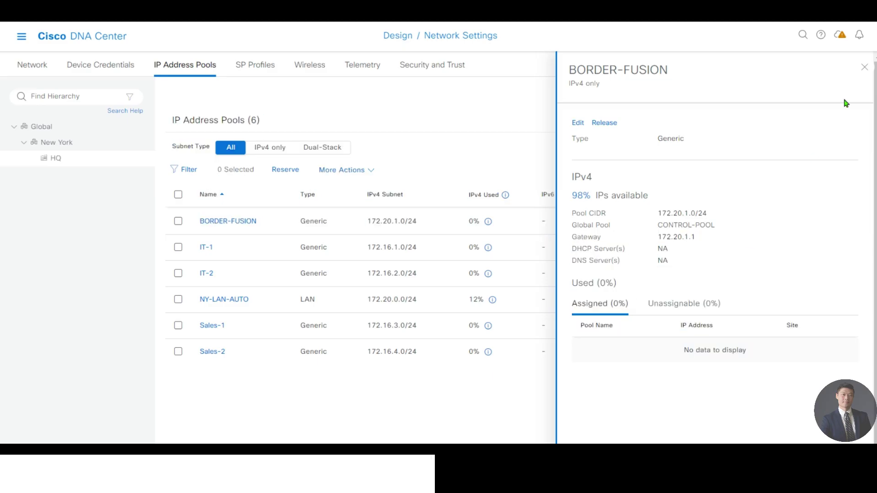
pyautogui.click(864, 67)
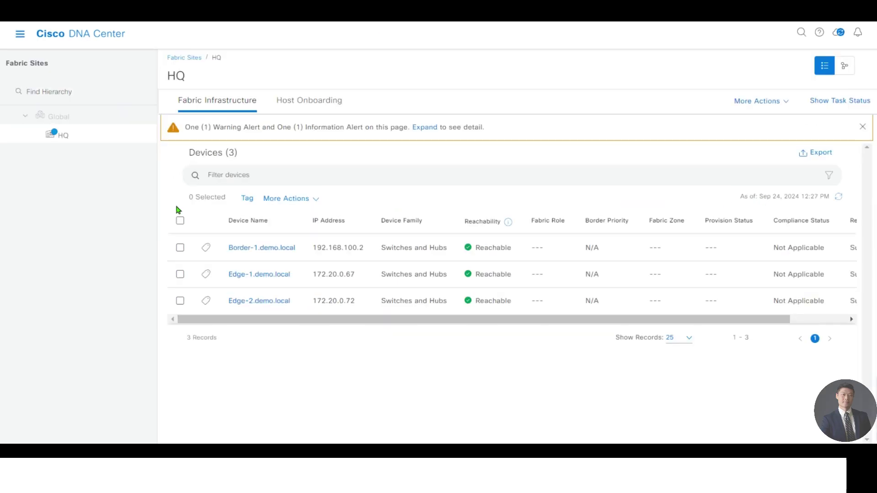
# - Open the IT_VN virtual network in HQ's host onboarding settings and start adding an IP pool to it
pyautogui.click(289, 110)
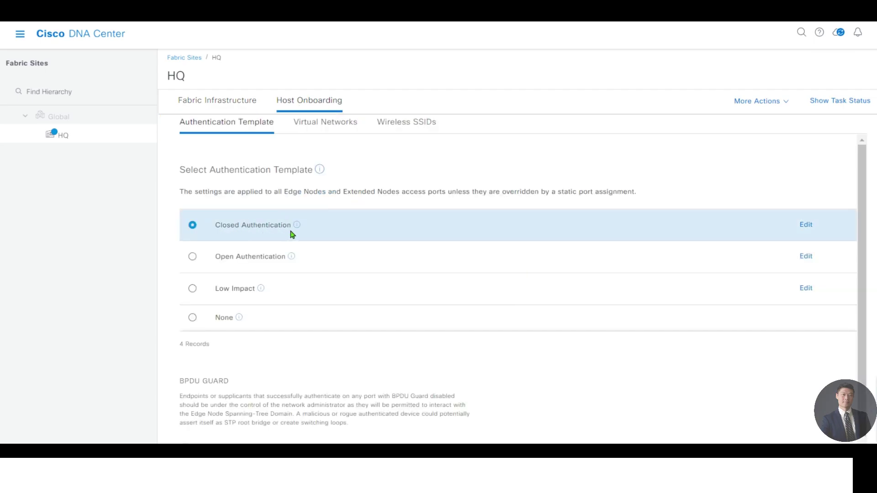
pyautogui.click(327, 127)
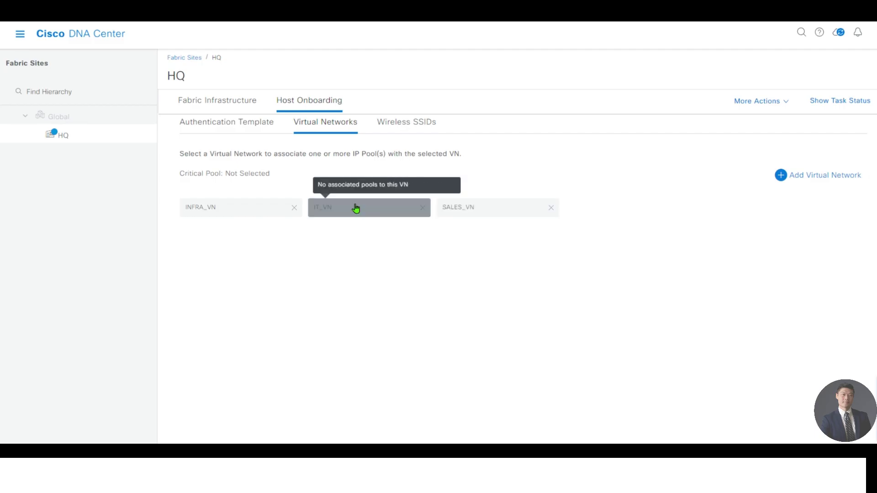
pyautogui.click(374, 214)
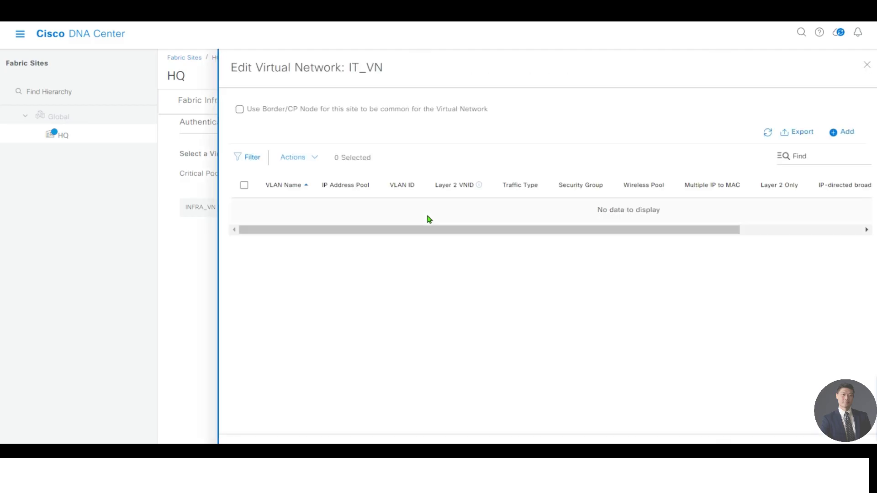
pyautogui.click(830, 135)
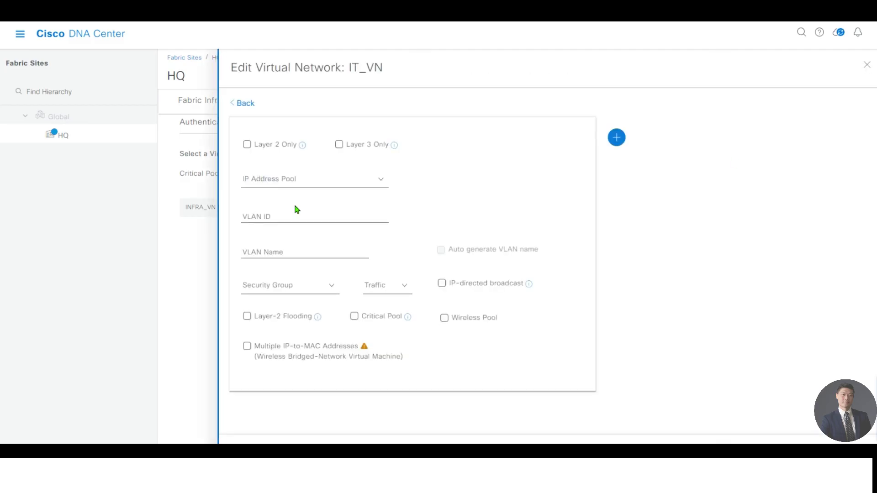
# - Add the IT-1 (172.16.1.0/24) pool to IT_VN with VLAN name IT-1 and traffic type Data
pyautogui.click(346, 180)
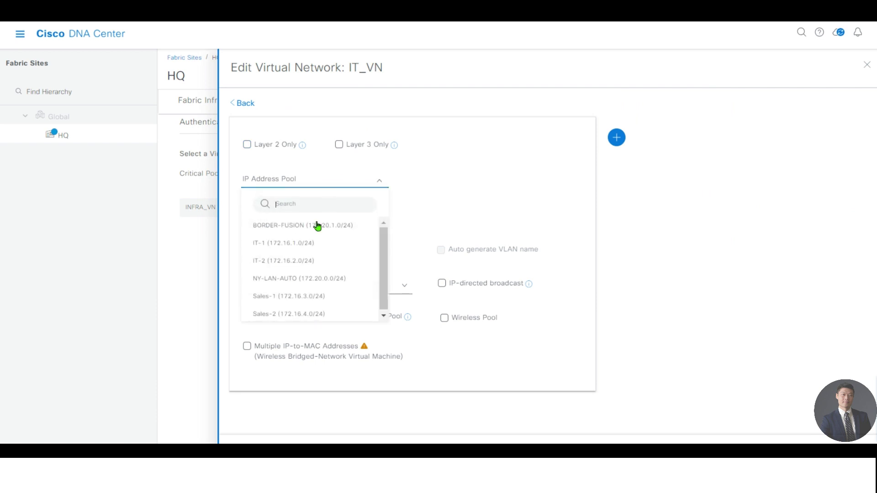
pyautogui.click(310, 247)
pyautogui.click(292, 213)
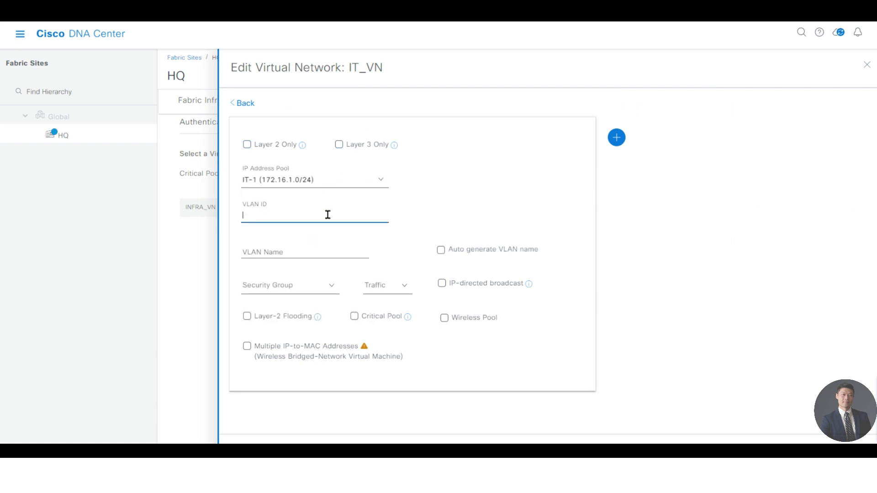
pyautogui.click(296, 244)
pyautogui.click(293, 250)
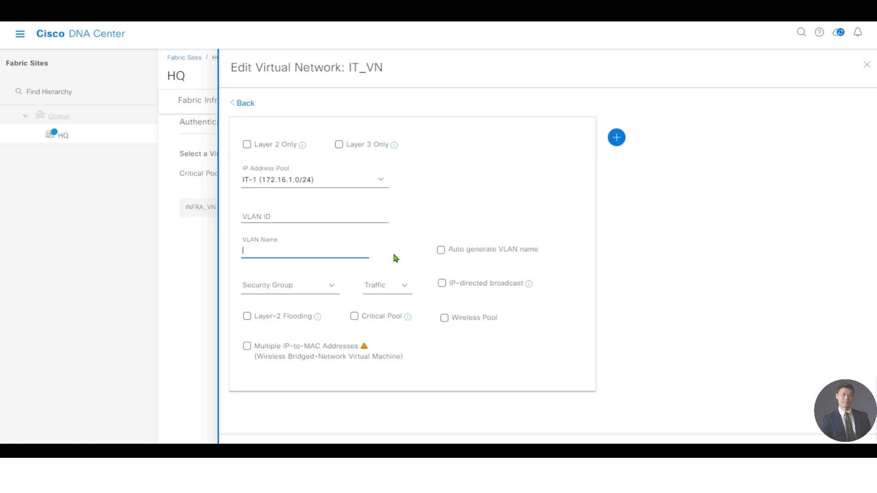
pyautogui.write('IT-1')
pyautogui.click(402, 285)
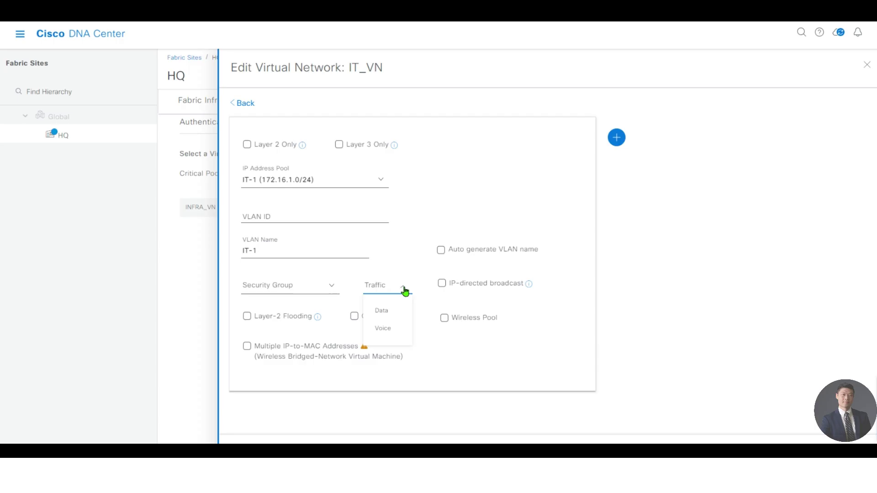
pyautogui.click(383, 312)
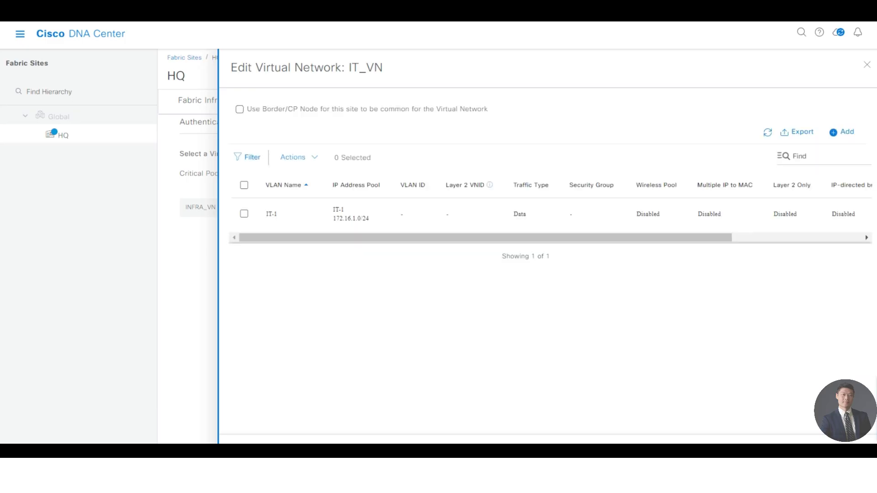
# - Add the IT-2 (172.16.2.0/24) pool to IT_VN with VLAN name IT-2 and traffic type Voice
pyautogui.click(833, 132)
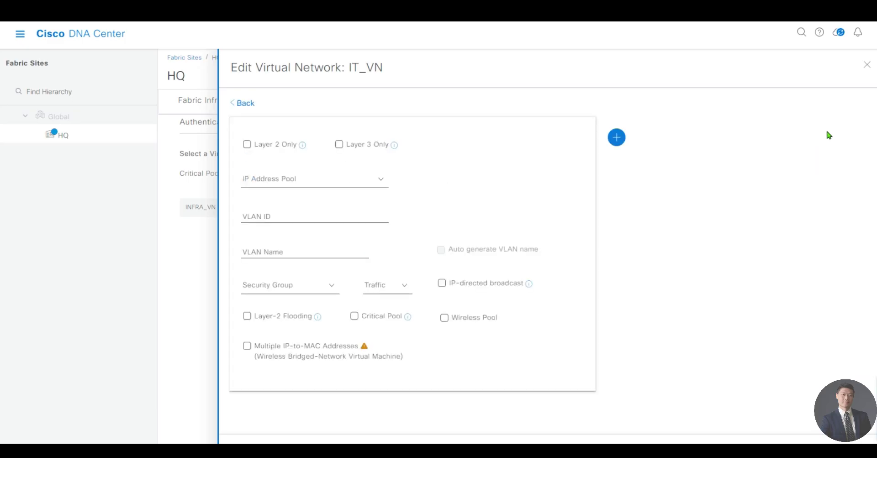
pyautogui.click(303, 185)
pyautogui.click(291, 246)
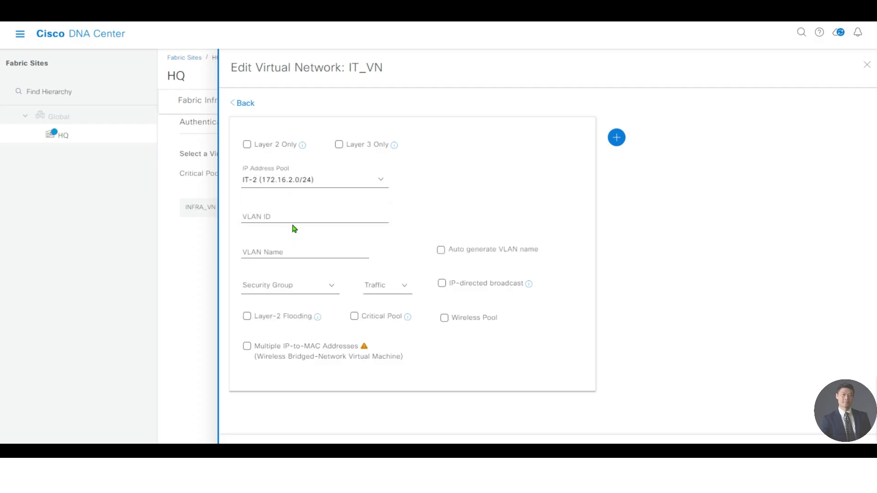
pyautogui.click(295, 216)
pyautogui.click(290, 249)
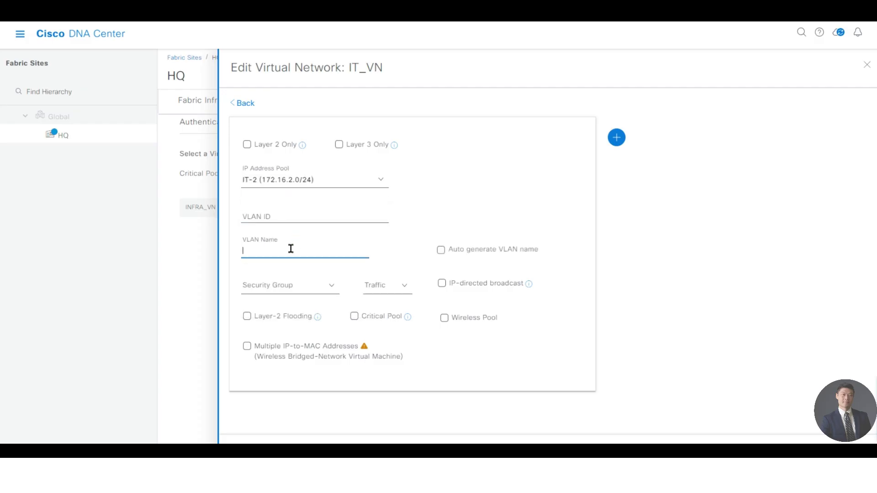
pyautogui.write('IT-2')
pyautogui.click(384, 285)
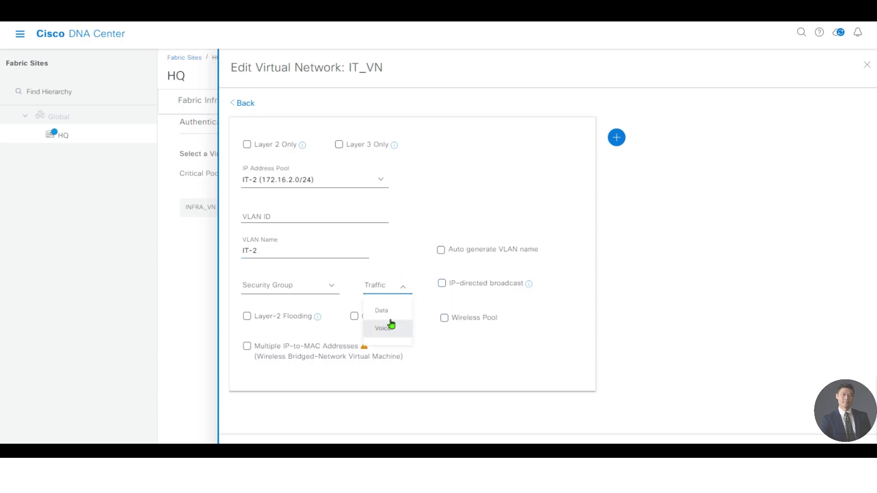
pyautogui.click(390, 325)
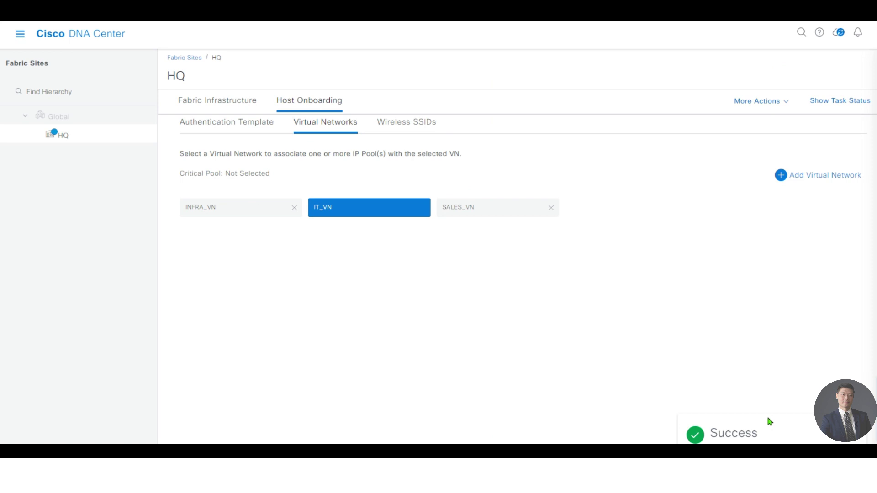
# - Add the Sales-1 (172.16.3.0/24) pool to the SALES_VN virtual network with VLAN name SALES-1 and traffic type Data
pyautogui.click(510, 218)
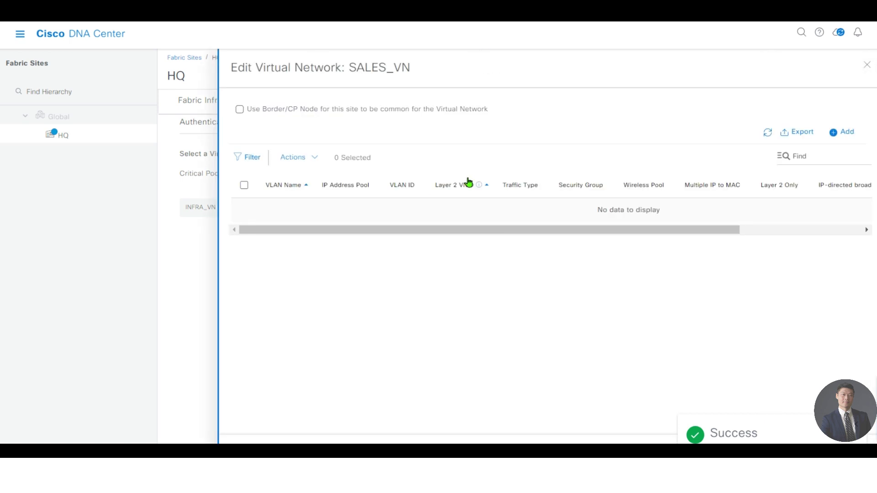
pyautogui.click(834, 133)
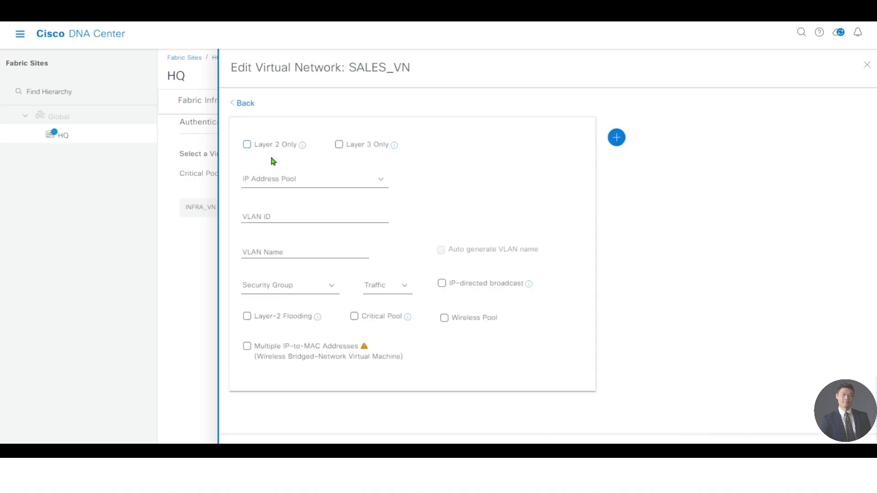
pyautogui.click(287, 182)
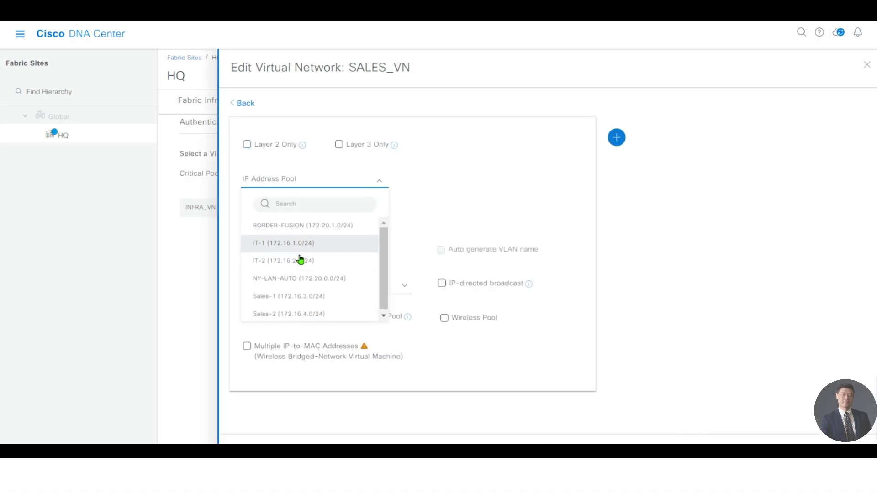
pyautogui.click(299, 304)
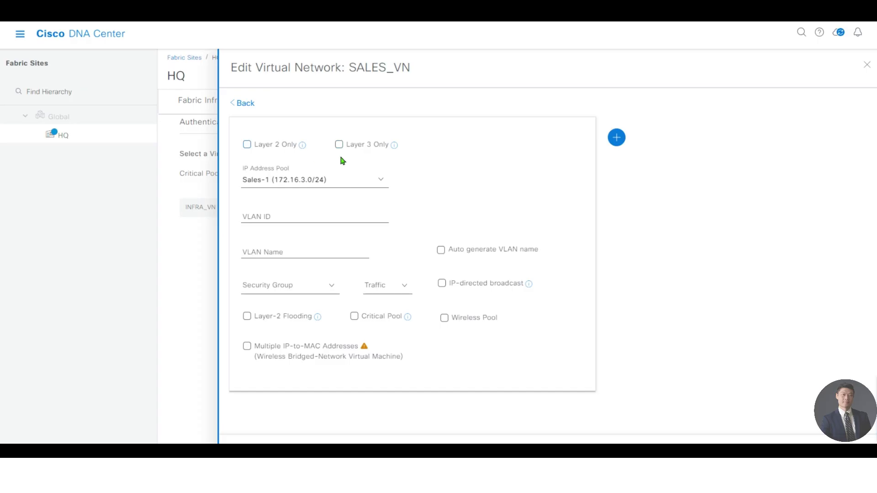
pyautogui.click(284, 254)
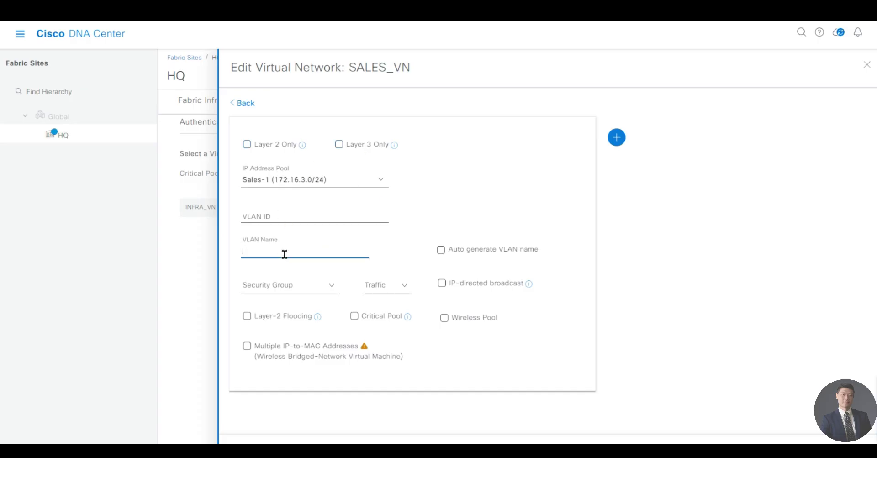
pyautogui.write('SALES-1')
pyautogui.click(405, 285)
pyautogui.click(391, 328)
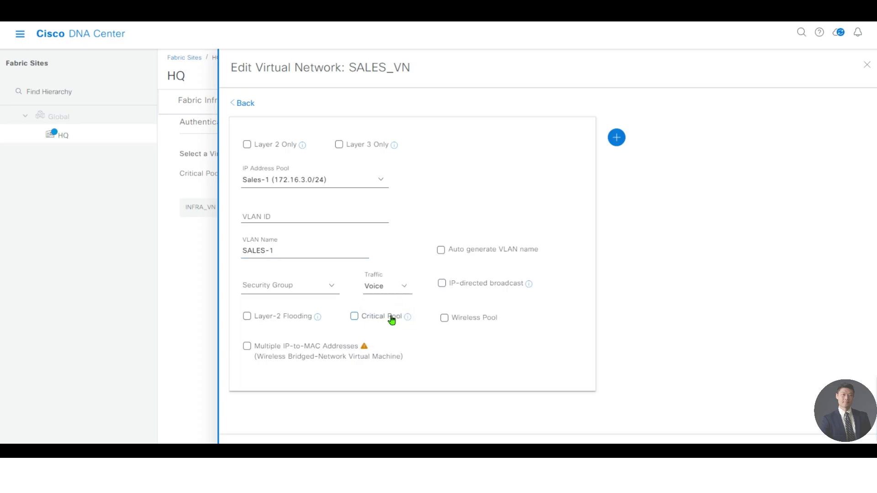
pyautogui.click(379, 305)
pyautogui.click(834, 441)
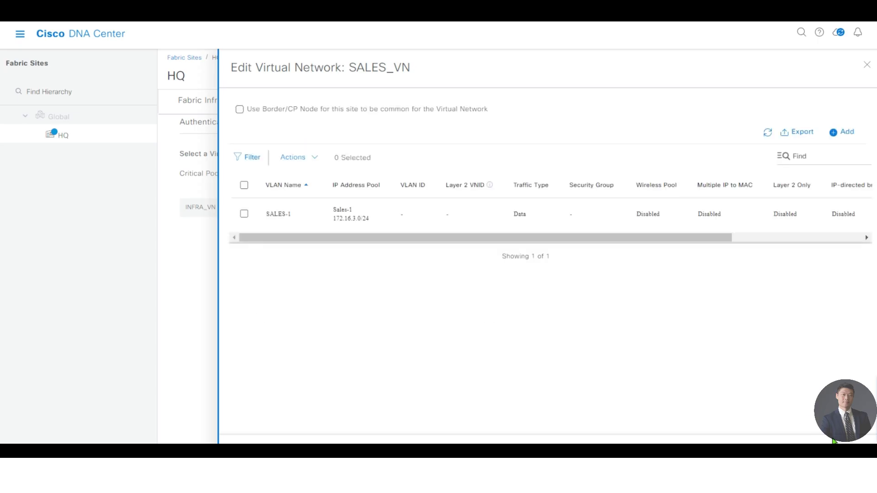
# - Add the Sales-2 (172.16.4.0/24) pool to SALES_VN with VLAN name SALES-2 and traffic type Data
pyautogui.click(846, 136)
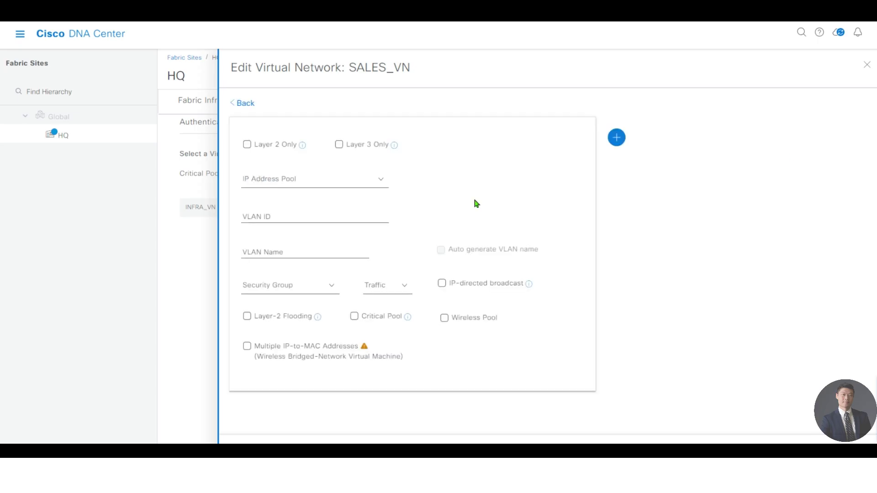
pyautogui.click(275, 180)
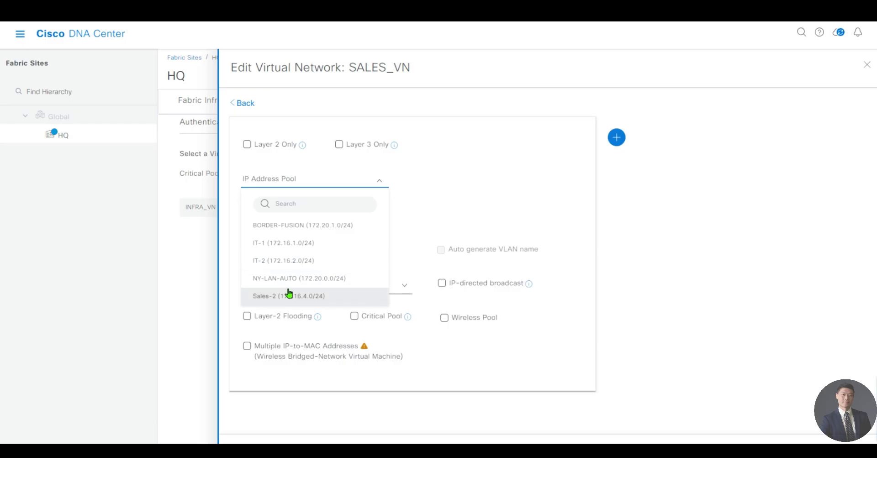
pyautogui.click(289, 296)
pyautogui.click(276, 252)
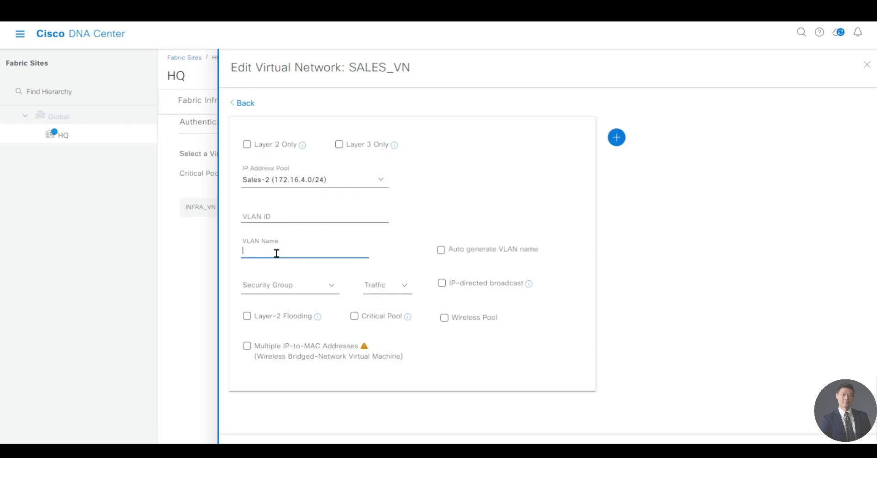
pyautogui.write('SALES-2')
pyautogui.click(397, 289)
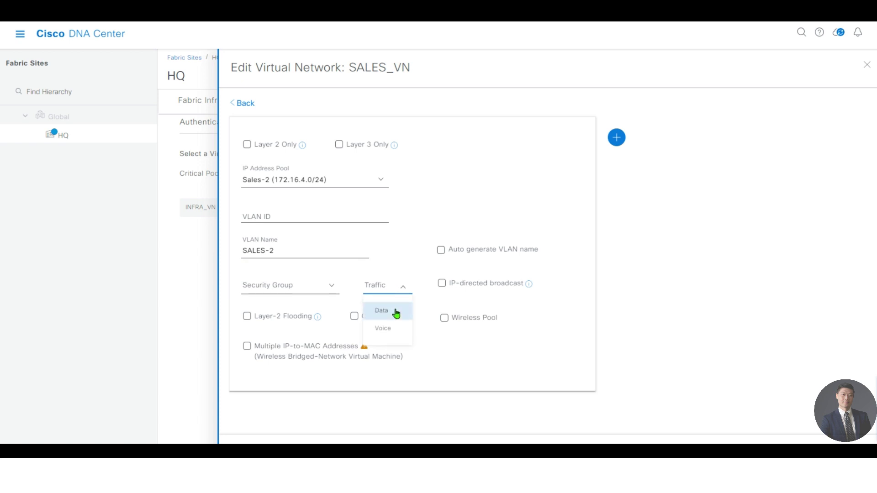
pyautogui.click(396, 312)
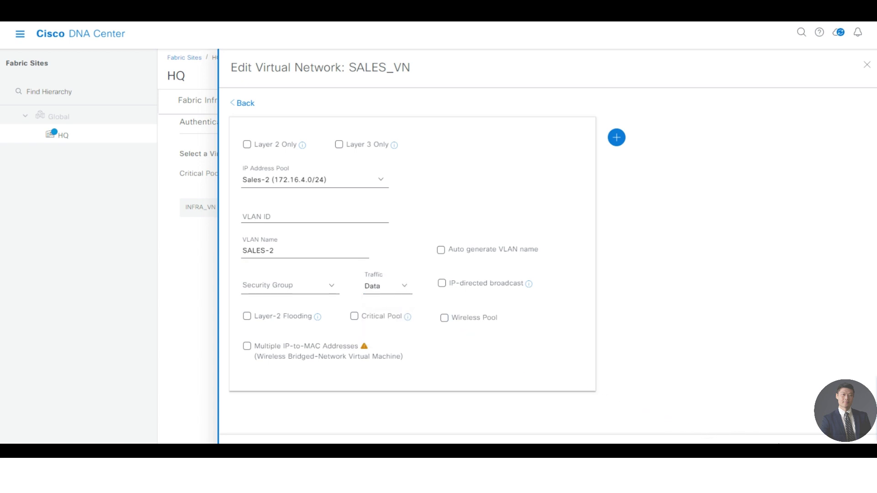
pyautogui.click(812, 441)
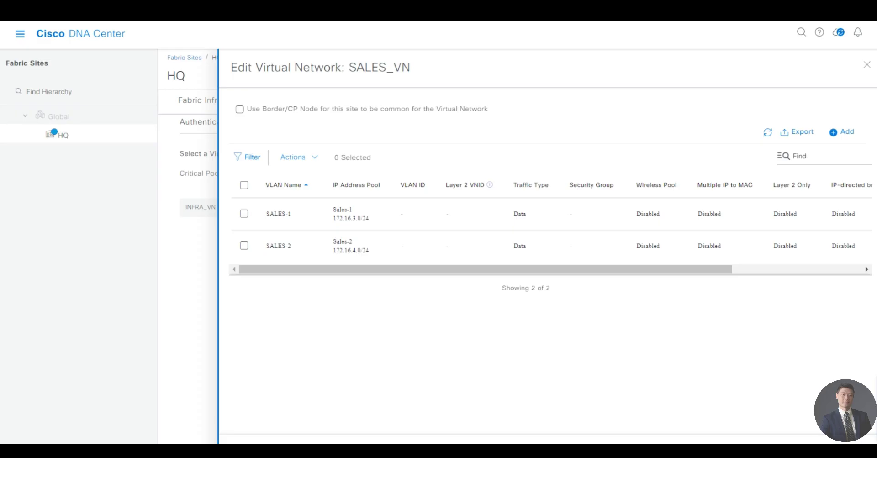
# - Save the SALES_VN pool associations and deploy the virtual network update immediately
pyautogui.click(812, 442)
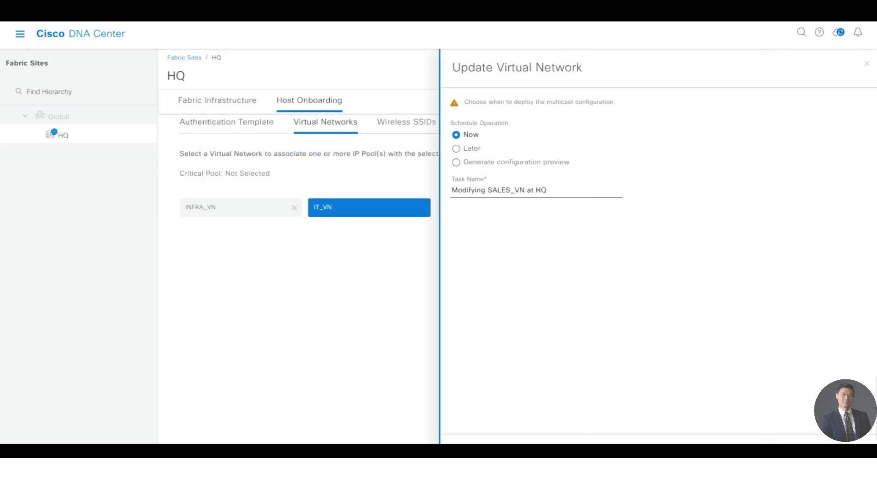
pyautogui.click(812, 441)
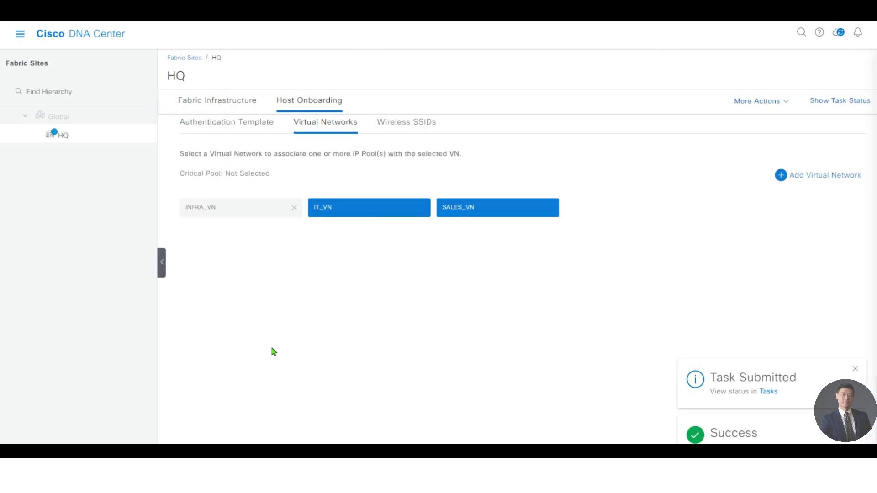
pyautogui.moveTo(474, 222)
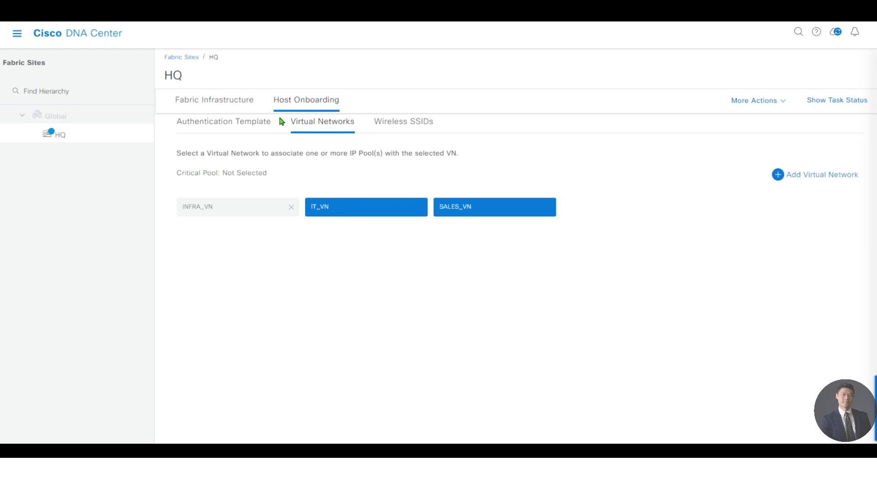
# - Assign the Control Plane Node role to Border-1.demo.local in the fabric infrastructure, using LISP/BGP for route distribution
pyautogui.click(222, 102)
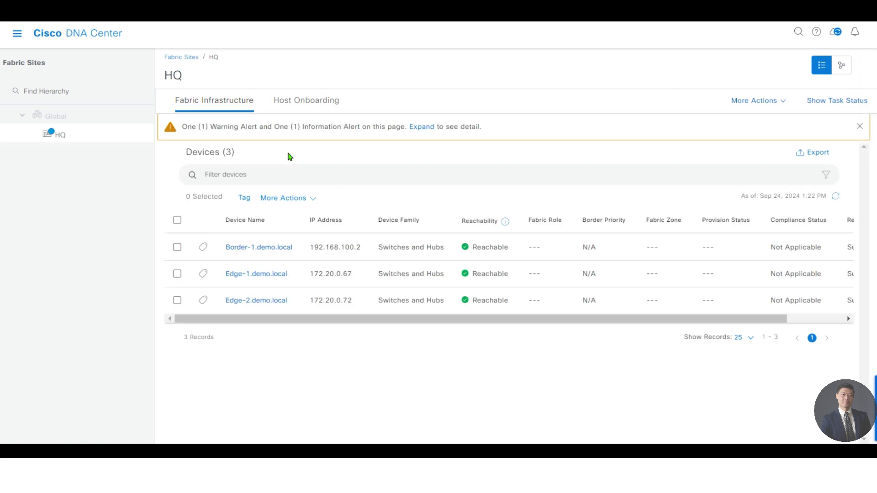
pyautogui.click(178, 247)
pyautogui.click(312, 199)
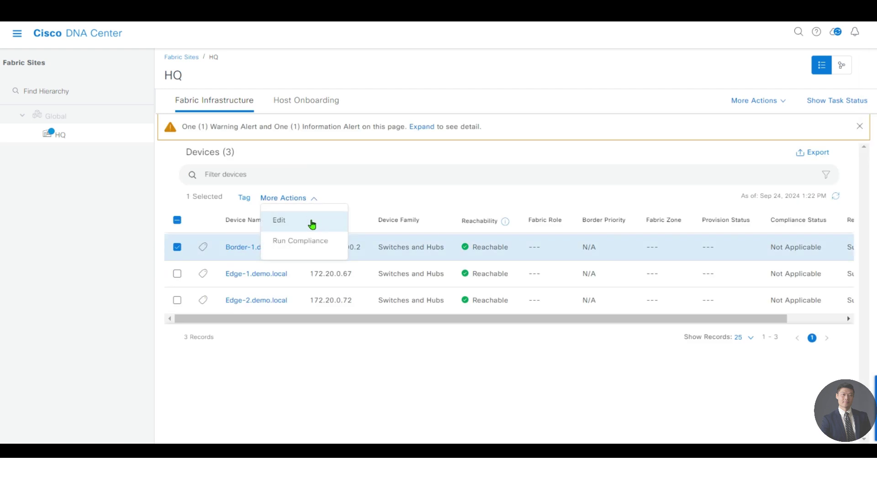
pyautogui.click(312, 223)
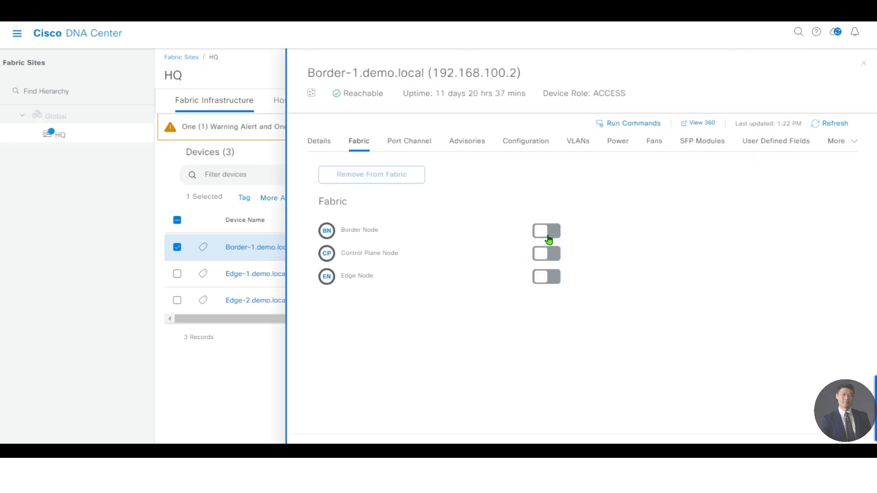
pyautogui.click(544, 254)
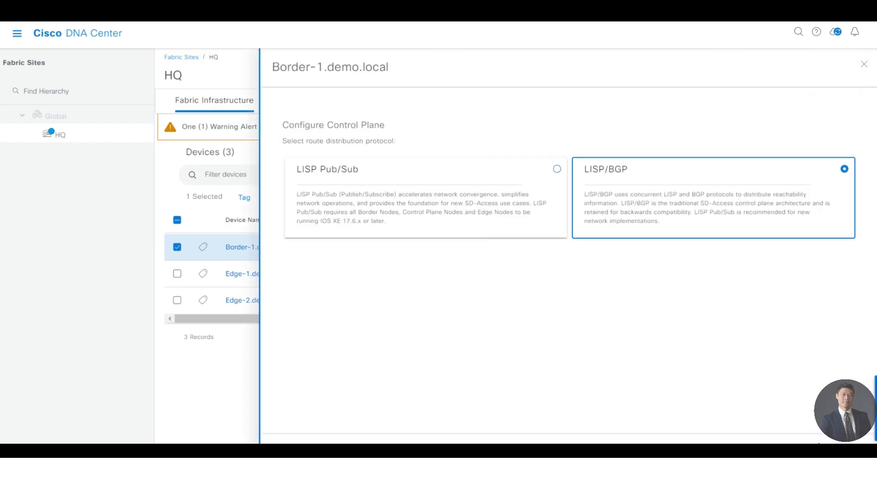
pyautogui.click(836, 436)
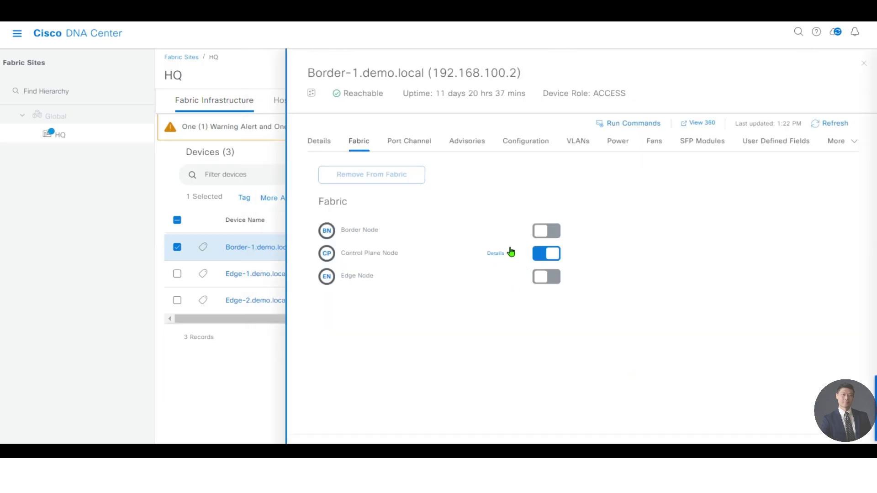
# - Enable the Border Node role on Border-1 with Layer-3 handoff, local autonomous number 65002 and external route import allowed
pyautogui.click(550, 231)
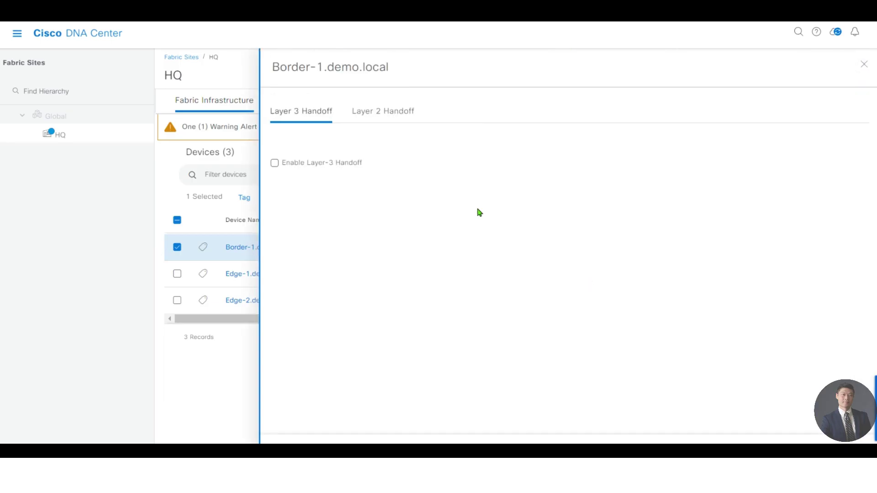
pyautogui.click(284, 163)
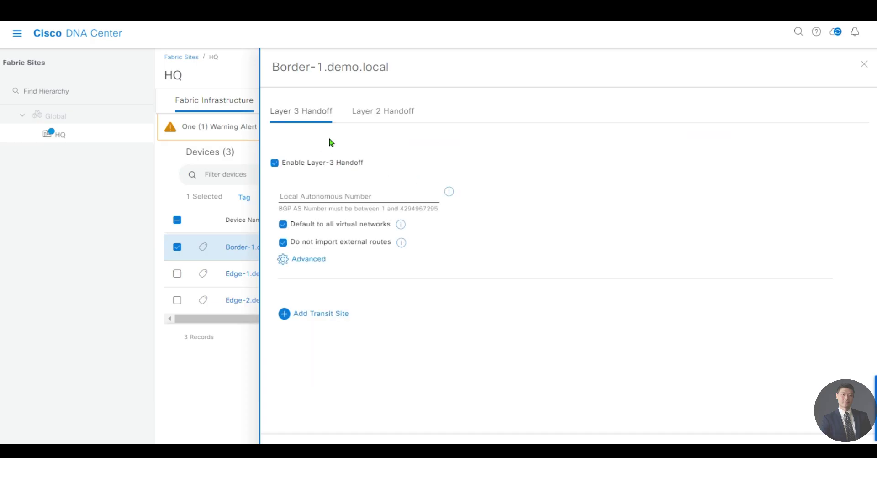
pyautogui.click(337, 199)
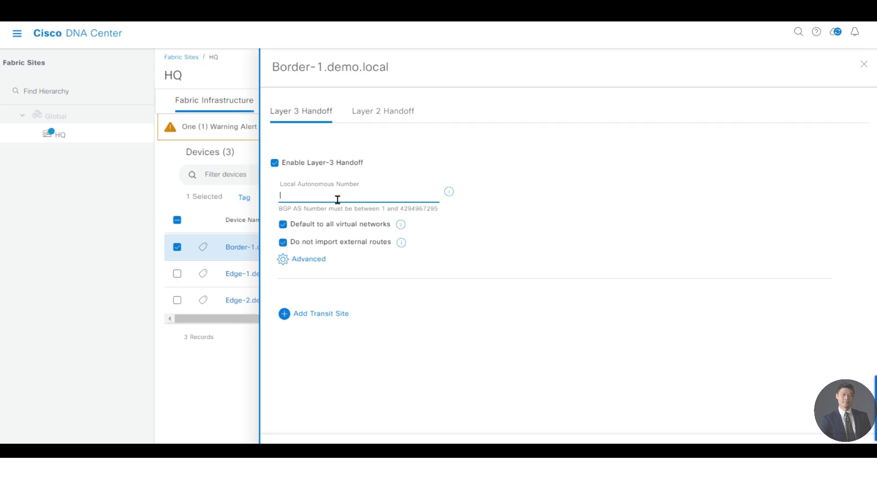
pyautogui.hotkey('alt', 'Tab')
pyautogui.click(321, 196)
pyautogui.click(285, 243)
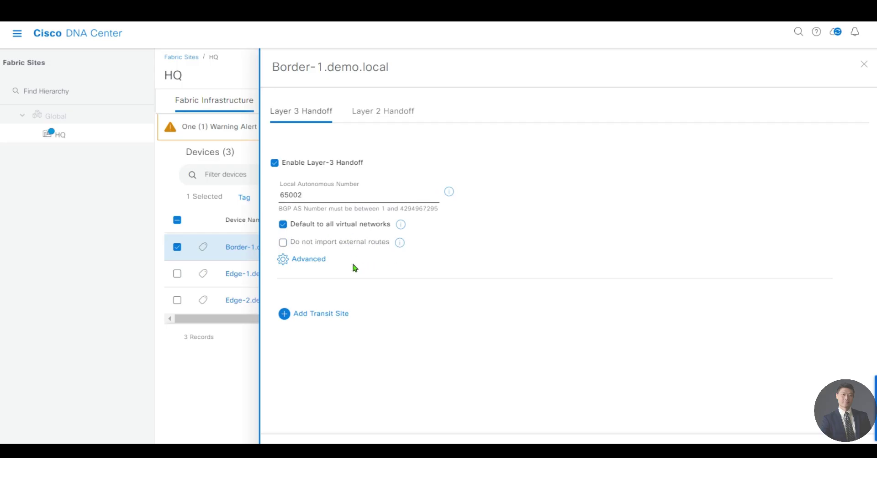
# - Add the Fusion IP transit site to the Layer-3 handoff with the BORDER-FUSION (172.20.1.0/24) IP pool
pyautogui.click(314, 313)
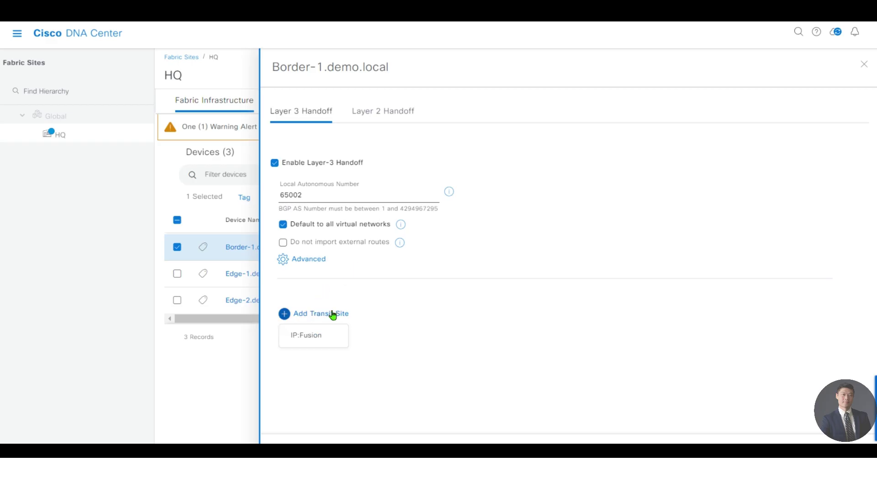
pyautogui.click(325, 337)
pyautogui.click(392, 323)
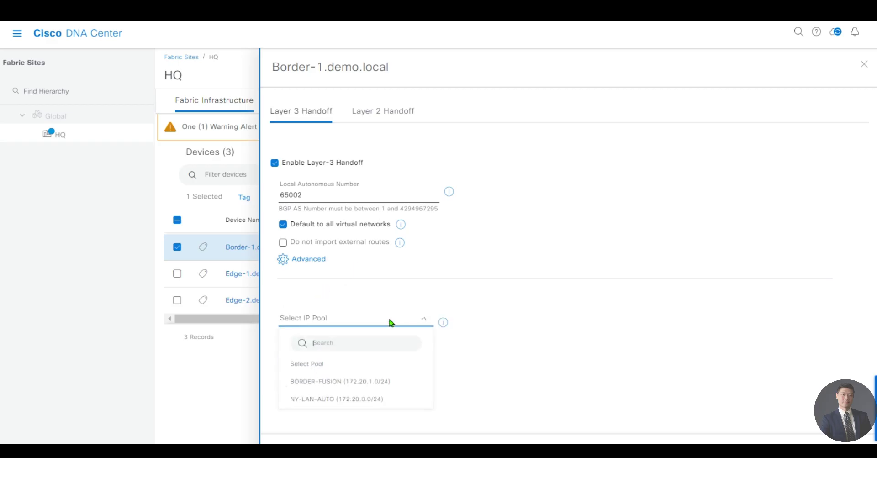
pyautogui.click(361, 387)
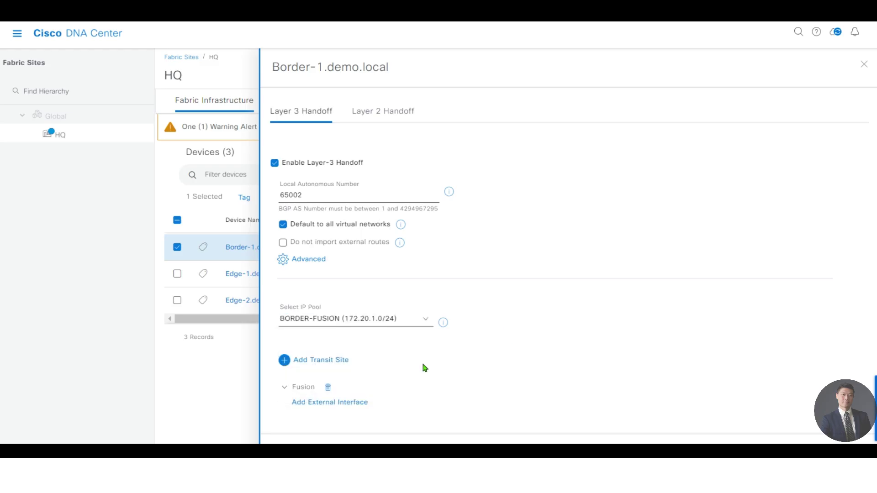
# - Add external interface GigabitEthernet1/0/5 to the Fusion transit and enable Layer-3 handoff for INFRA_VN, IT_VN and SALES_VN
pyautogui.click(342, 403)
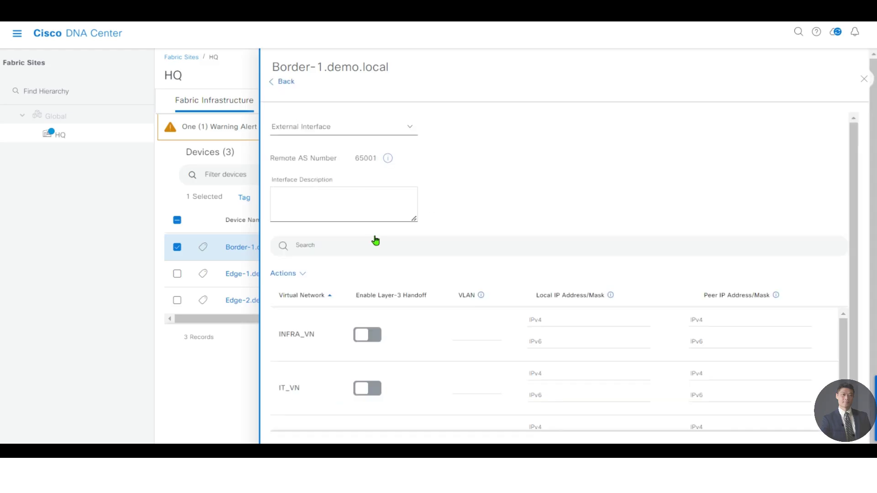
pyautogui.click(352, 133)
pyautogui.click(353, 260)
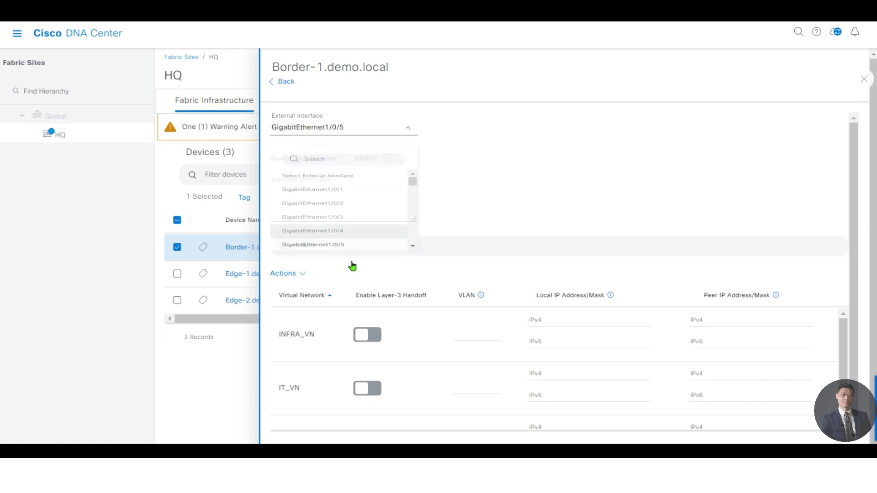
pyautogui.click(367, 336)
pyautogui.click(368, 388)
pyautogui.scroll(-1, 397, 344)
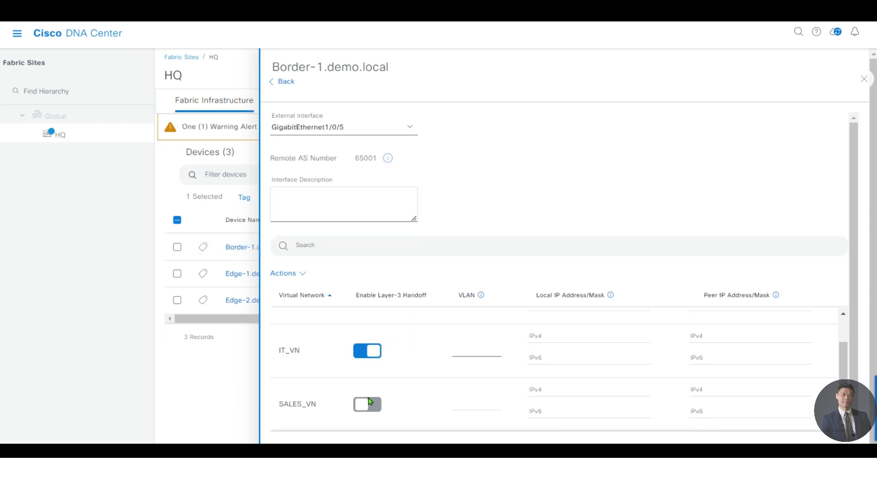
pyautogui.click(372, 405)
# - Dismiss the VLAN range error, and set the handoff VLANs to 3001 for IT_VN and 3002 for SALES_VN
pyautogui.scroll(1, 397, 359)
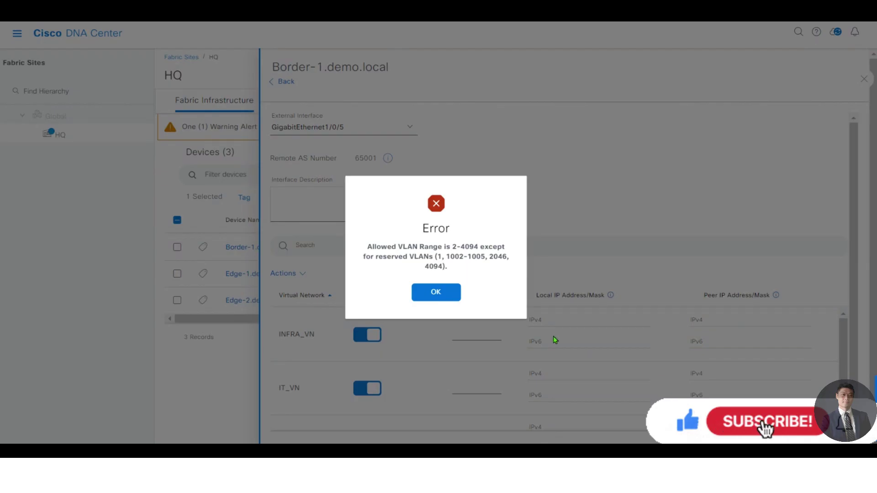
pyautogui.click(445, 299)
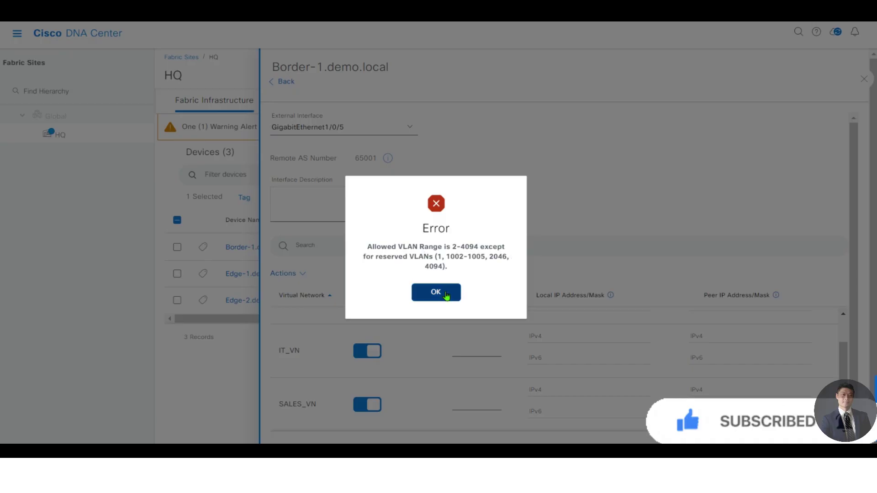
pyautogui.click(446, 296)
pyautogui.click(479, 350)
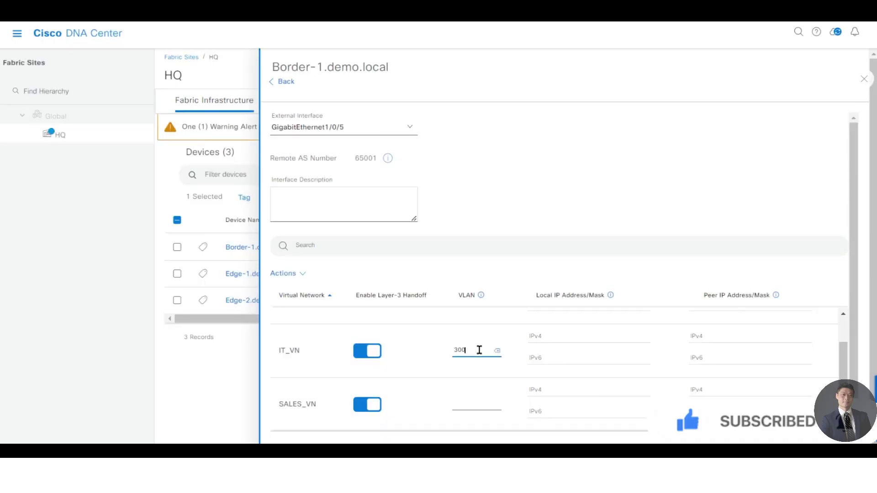
pyautogui.write('3001')
pyautogui.press('Tab')
pyautogui.press('Tab')
pyautogui.write('30')
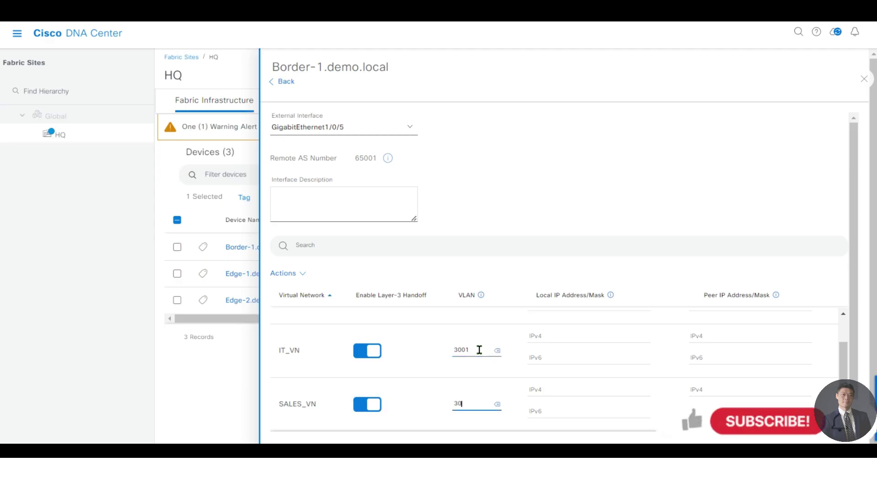
pyautogui.write('02')
pyautogui.scroll(-1, 484, 379)
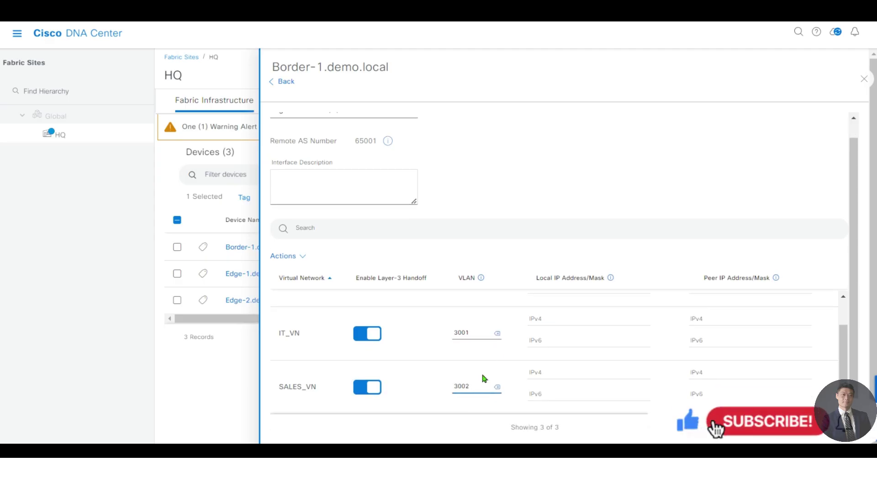
# - Set the INFRA_VN handoff VLAN to 3000 and save the Border-1 fabric role configuration
pyautogui.scroll(2, 388, 340)
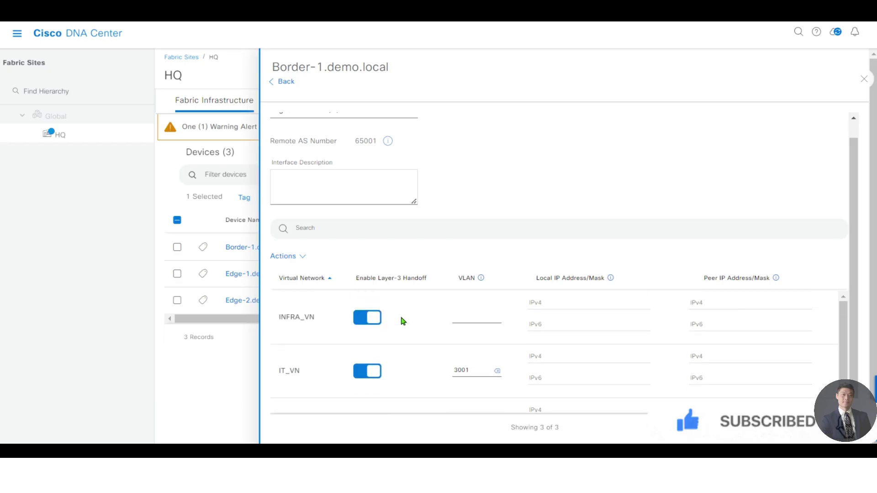
pyautogui.click(461, 316)
pyautogui.write('300')
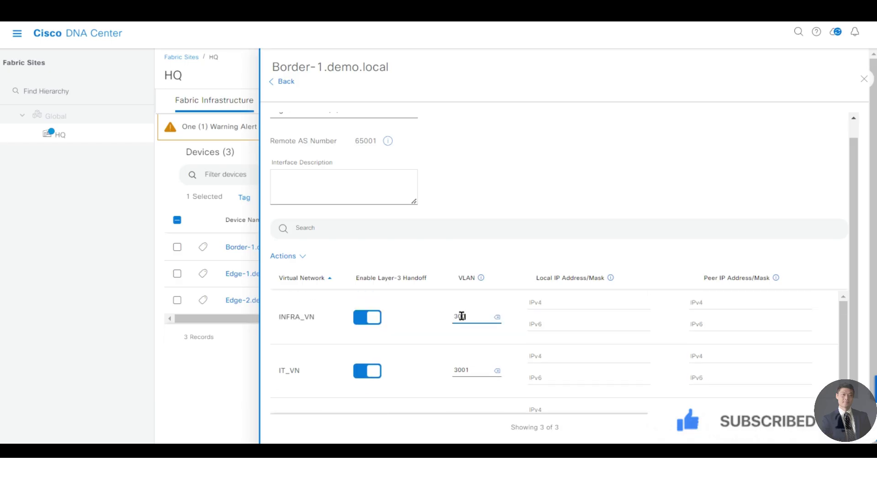
pyautogui.write('0')
pyautogui.scroll(-1, 636, 327)
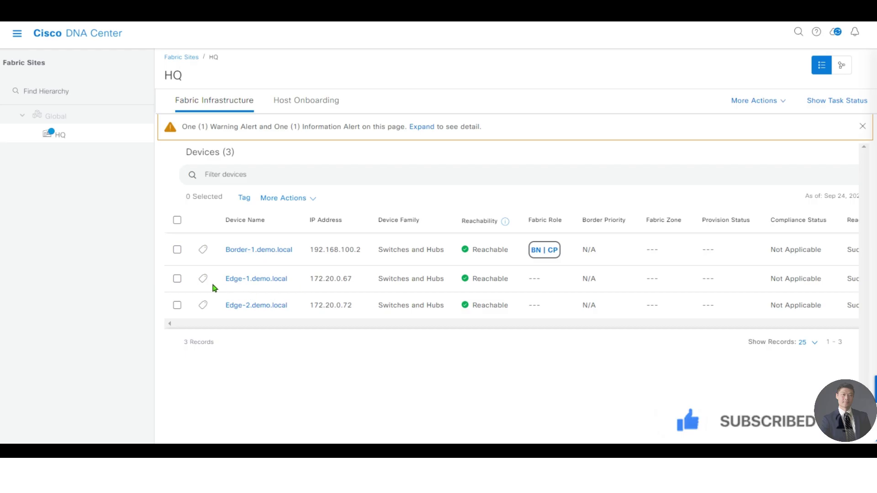
# - Assign the Edge Node role to Edge-1.demo.local and add it to the fabric
pyautogui.click(177, 278)
pyautogui.click(297, 197)
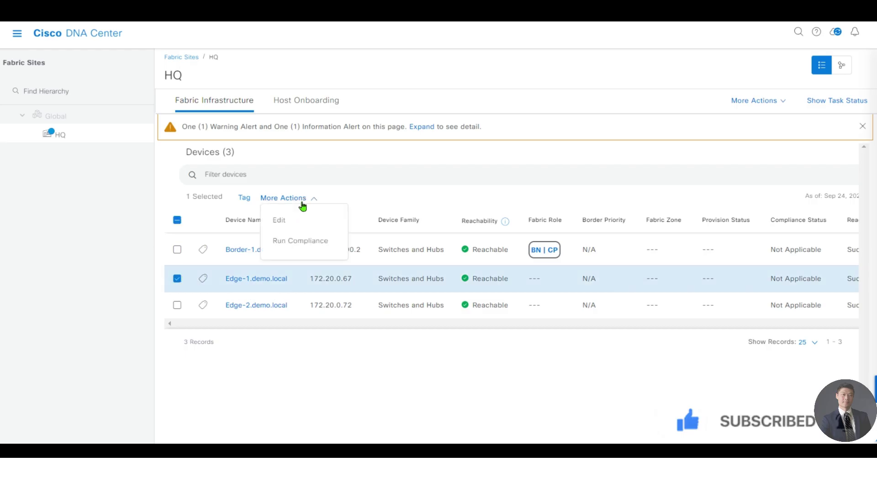
pyautogui.click(315, 221)
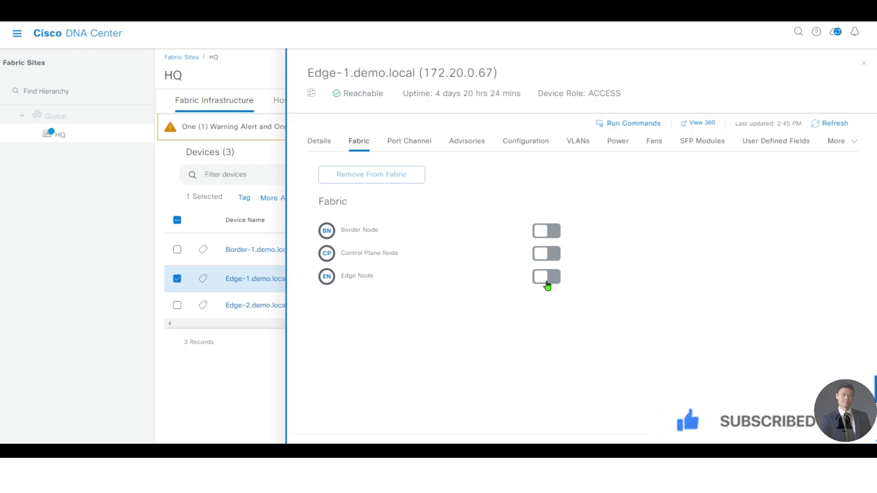
pyautogui.click(547, 284)
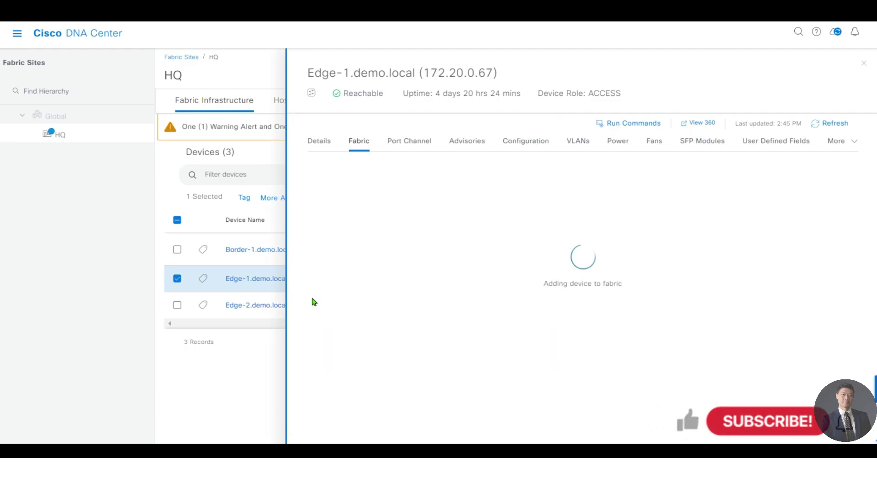
# - Assign the Edge Node role to Edge-2.demo.local and deploy the HQ fabric changes
pyautogui.click(176, 310)
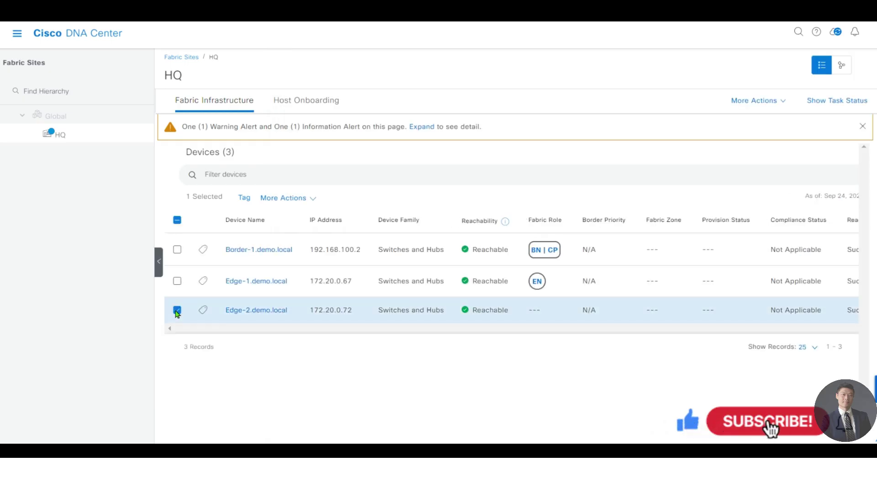
pyautogui.click(283, 197)
pyautogui.click(314, 226)
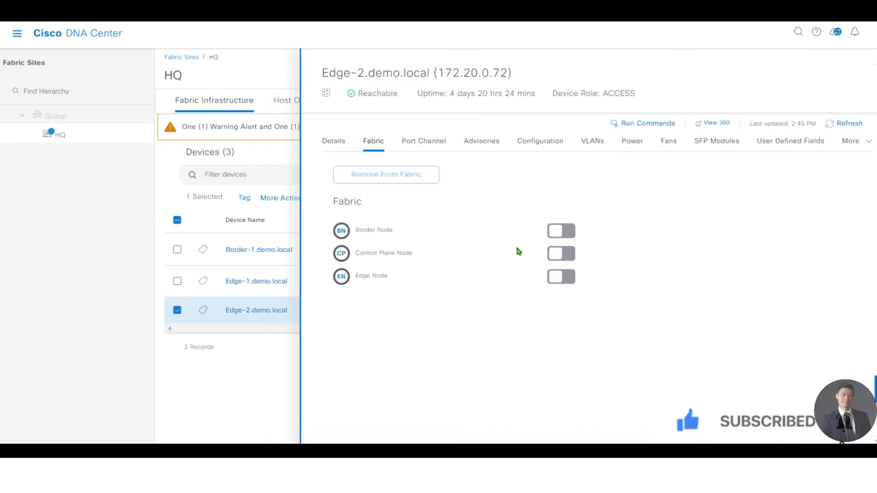
pyautogui.click(542, 276)
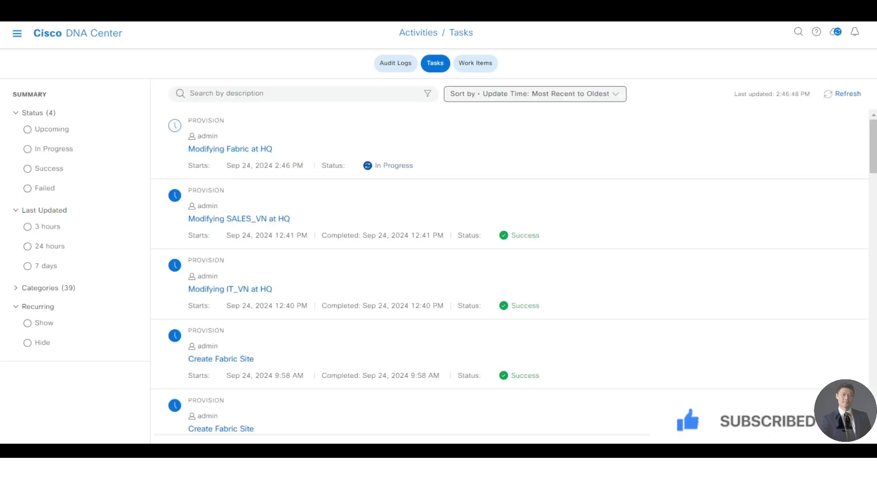
# - Refresh the task list and the HQ device list to check the fabric deployment's progress
pyautogui.click(502, 99)
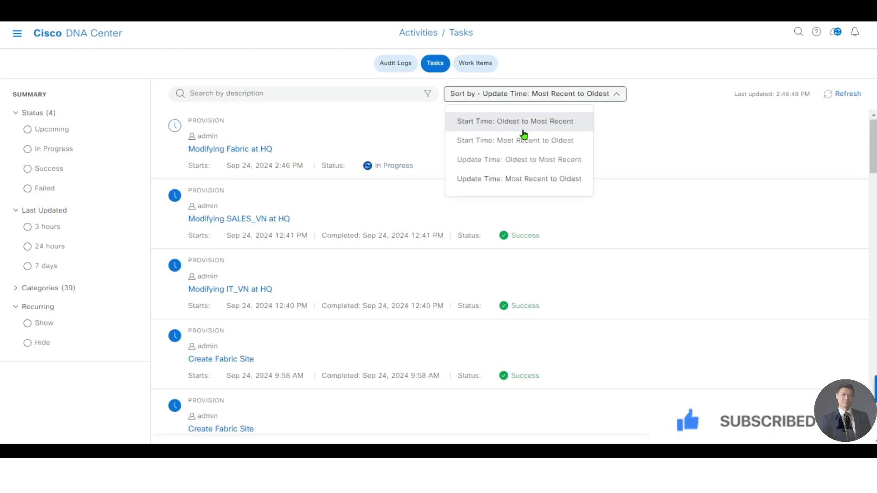
pyautogui.click(837, 94)
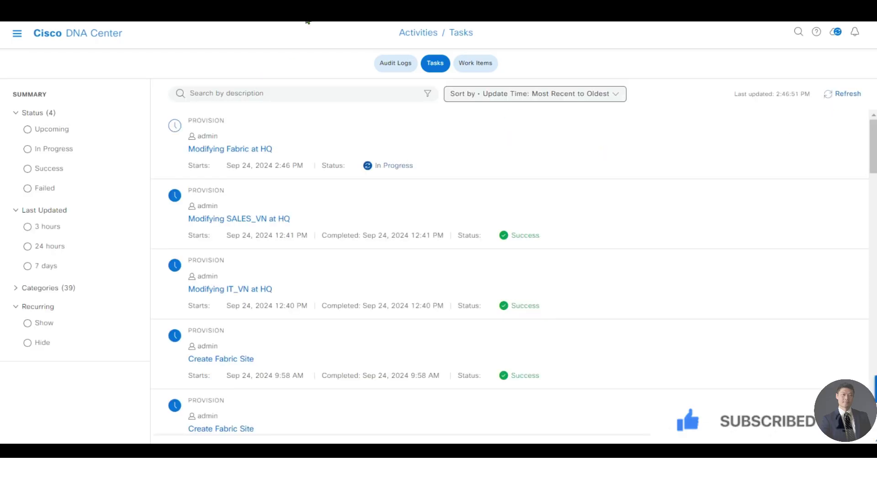
pyautogui.click(845, 96)
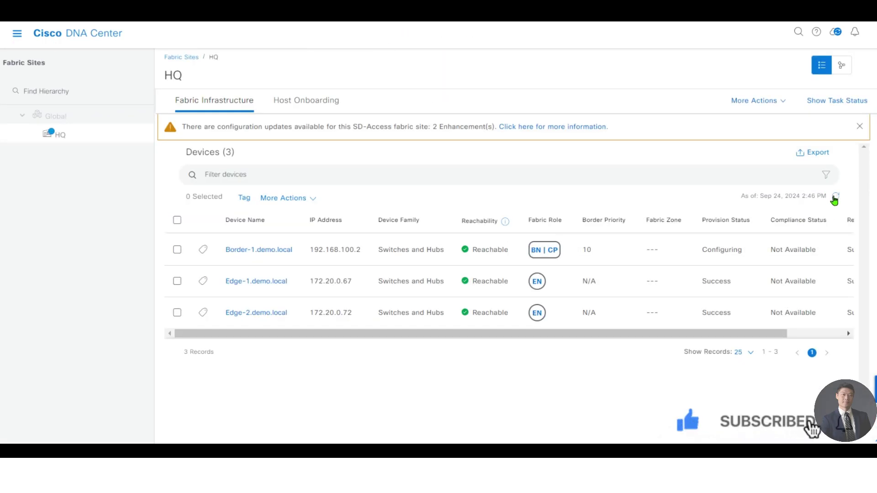
pyautogui.click(835, 196)
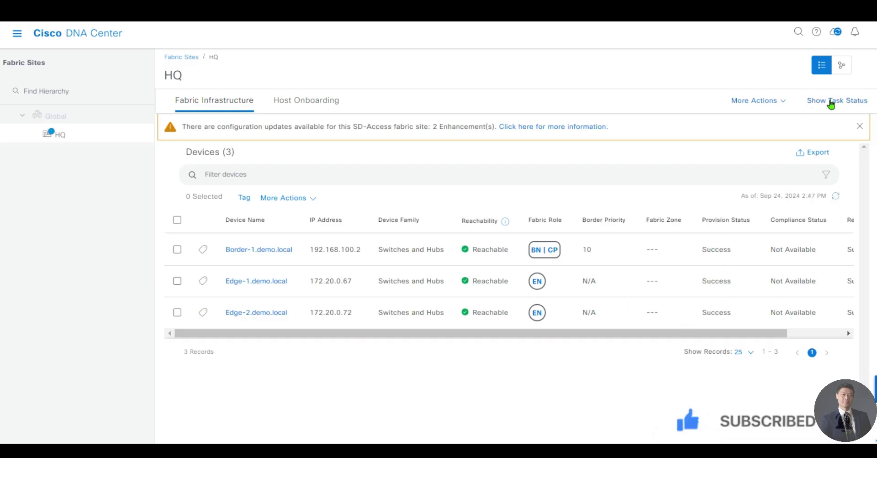
# - Show the HQ fabric as a topology and arrange the border node above the two spread-out edge nodes
pyautogui.click(841, 68)
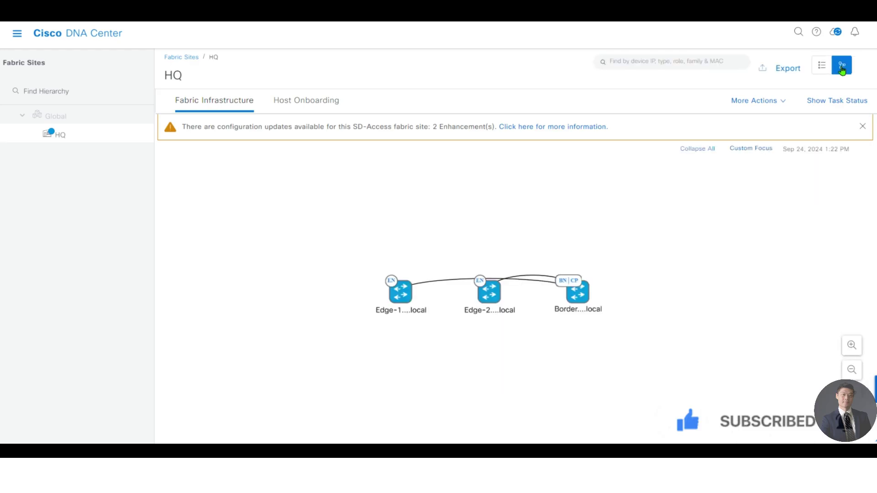
pyautogui.moveTo(579, 293); pyautogui.dragTo(429, 202)
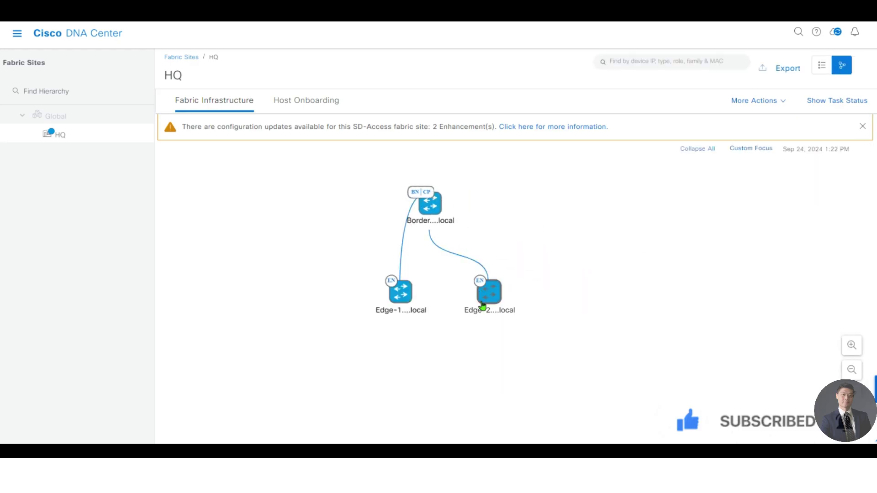
pyautogui.moveTo(485, 294); pyautogui.dragTo(548, 292)
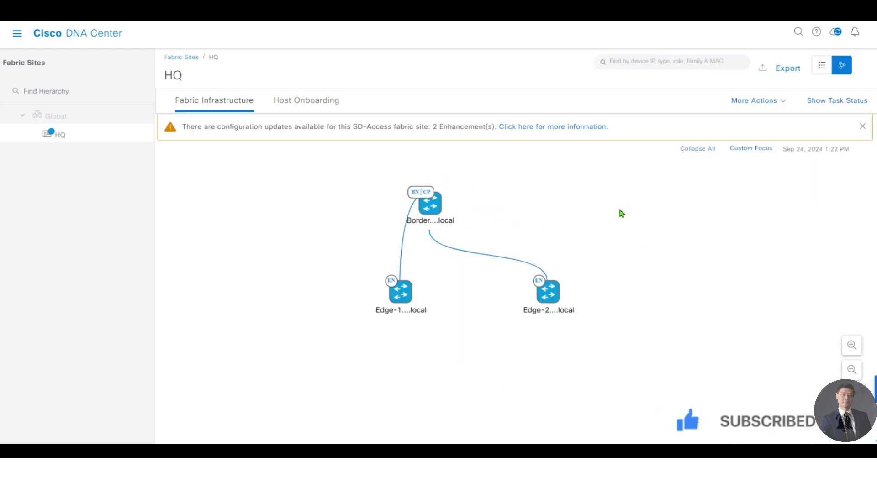